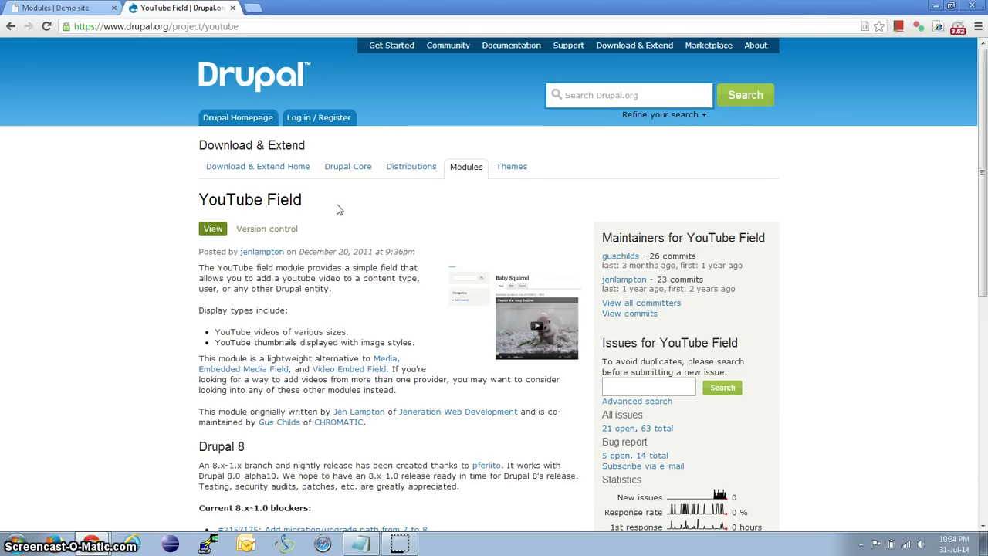
Leave the YouTube Field project page and return to the demo site's Modules tab.
click(62, 8)
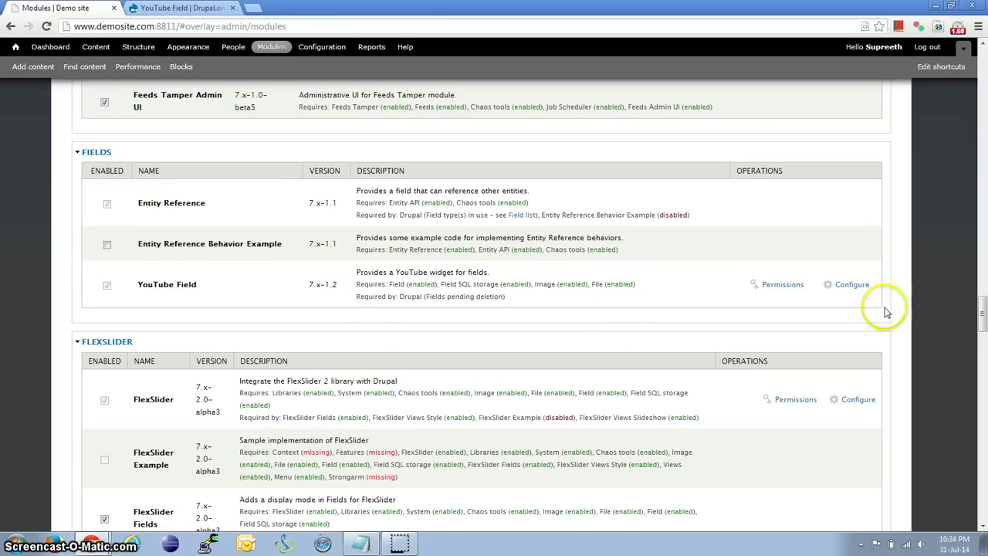
Review the YouTube Field module's default video settings, then go to the demo site home page.
click(853, 285)
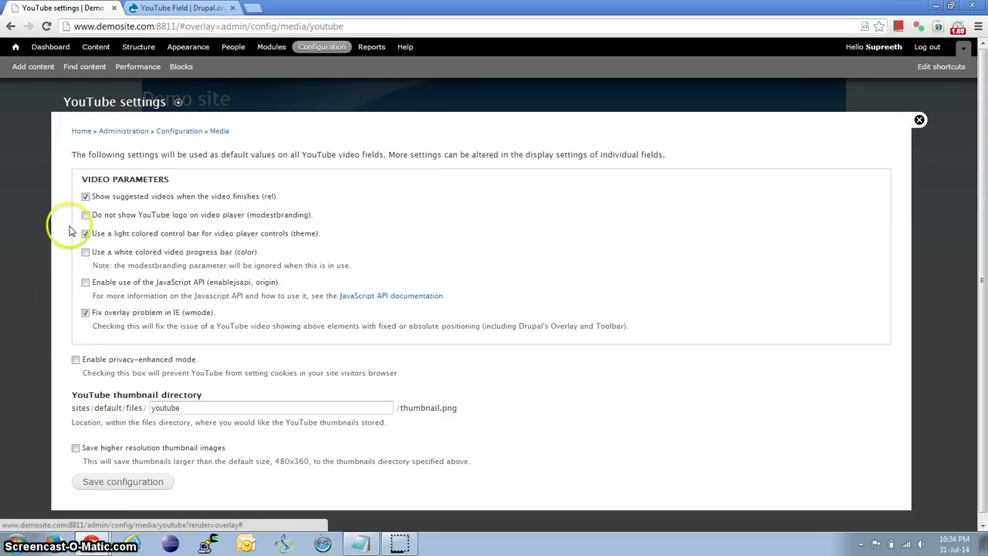
click(14, 47)
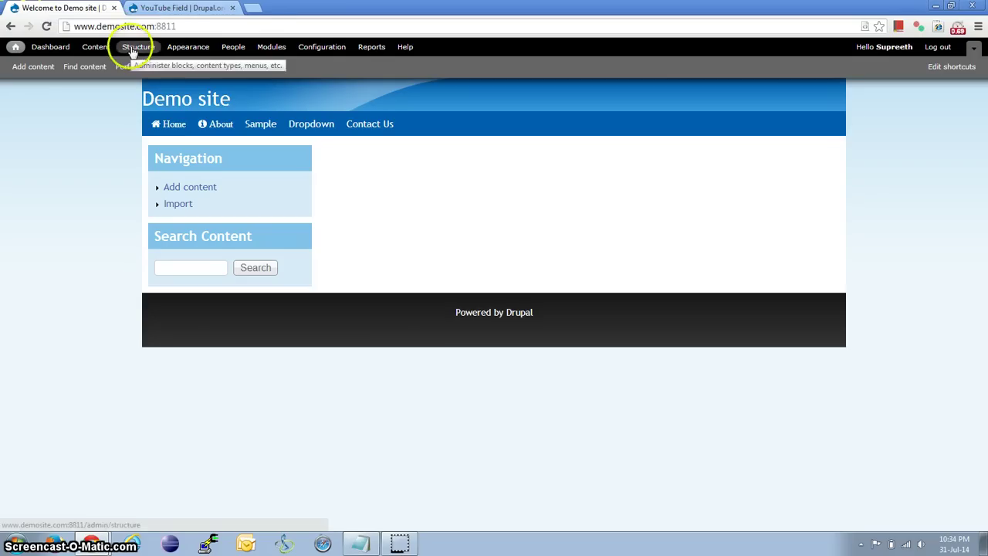
Add a content type named 'youtubefield' and save it to continue to its fields.
click(136, 47)
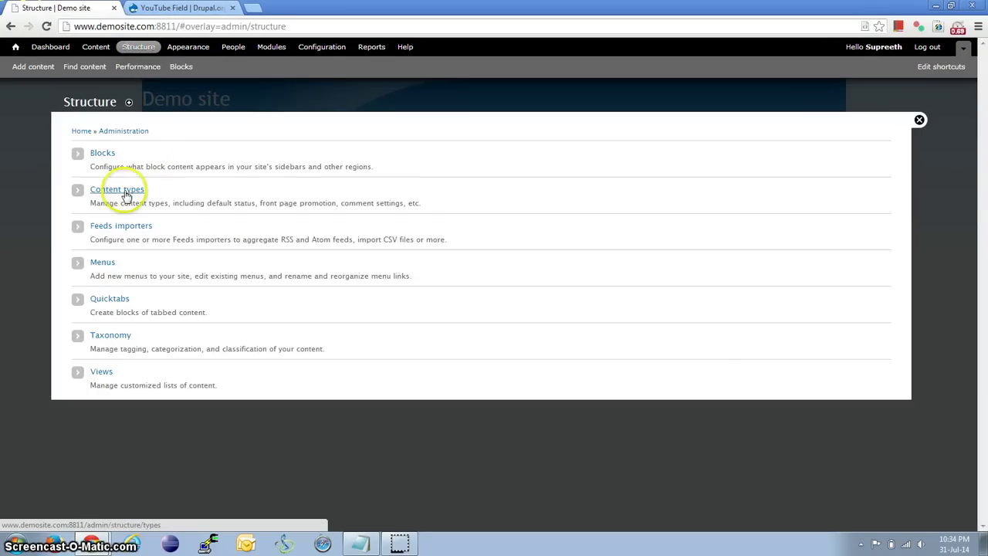
click(125, 193)
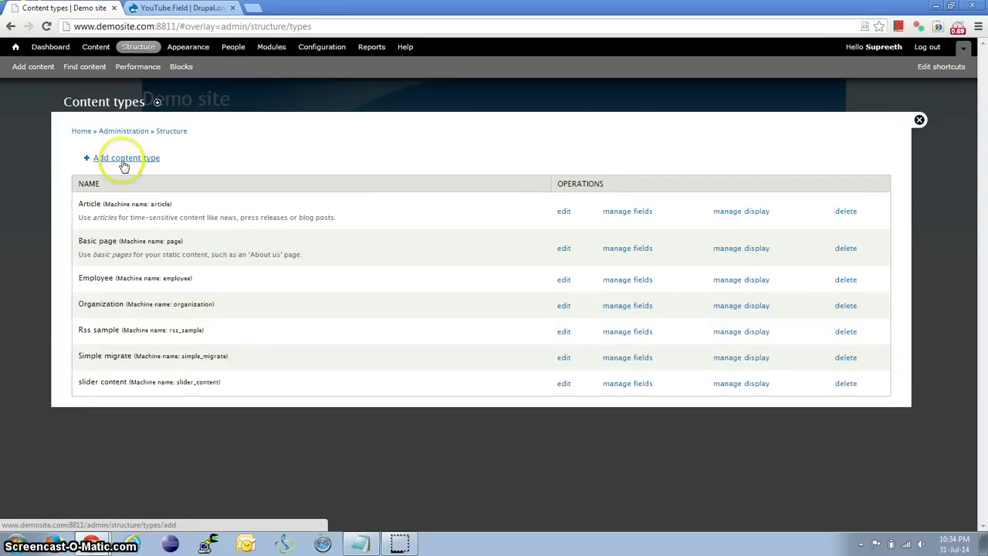
click(123, 161)
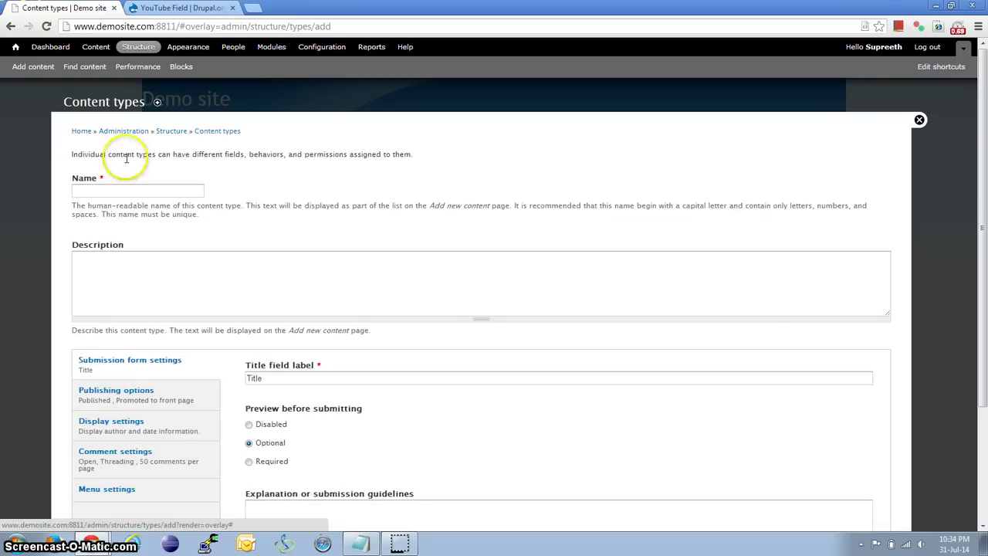
click(138, 194)
text(y)
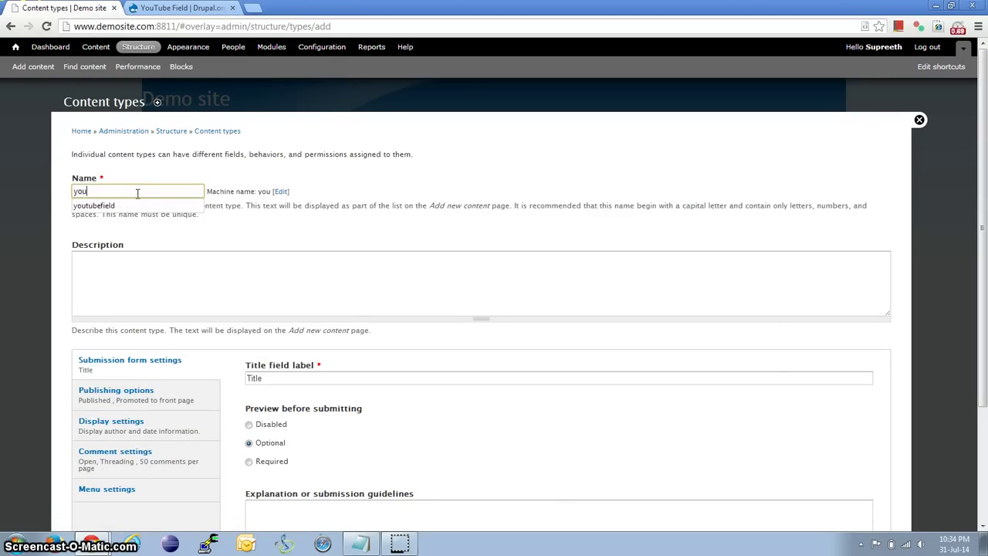
text(ou)
key(Down)
key(Return)
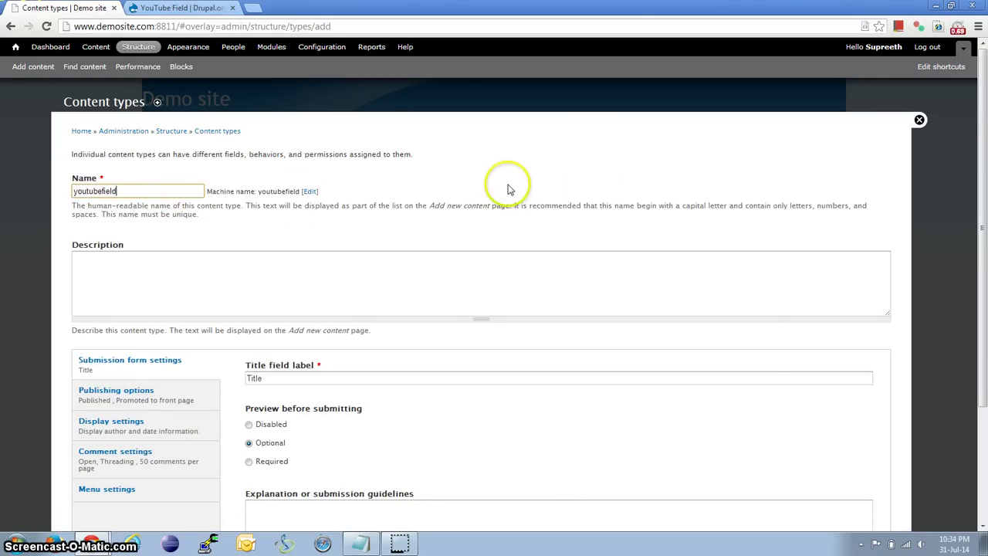
scroll(508, 189, down, 3)
click(241, 474)
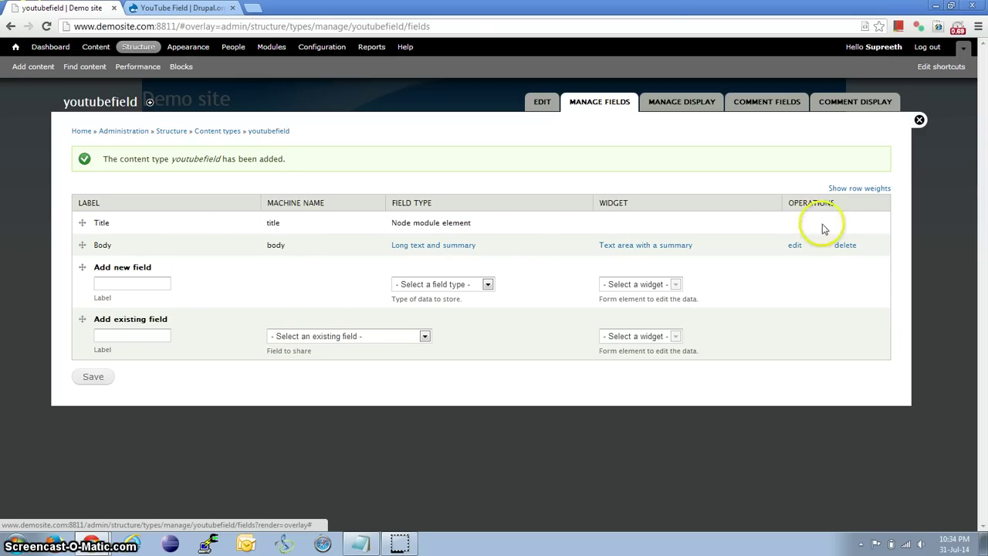
Delete the Body field and enter 'youtubevideo' as the new field's label.
click(845, 246)
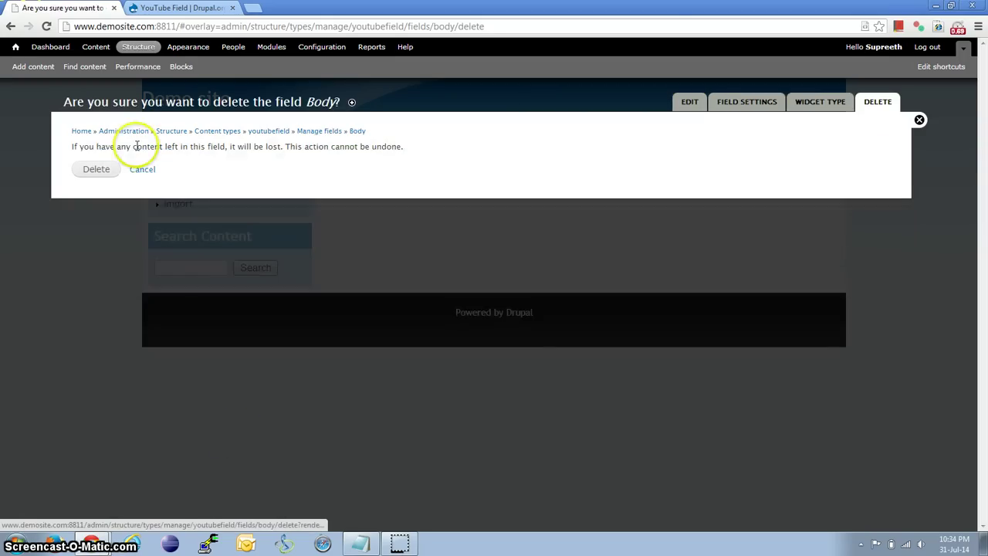
click(102, 167)
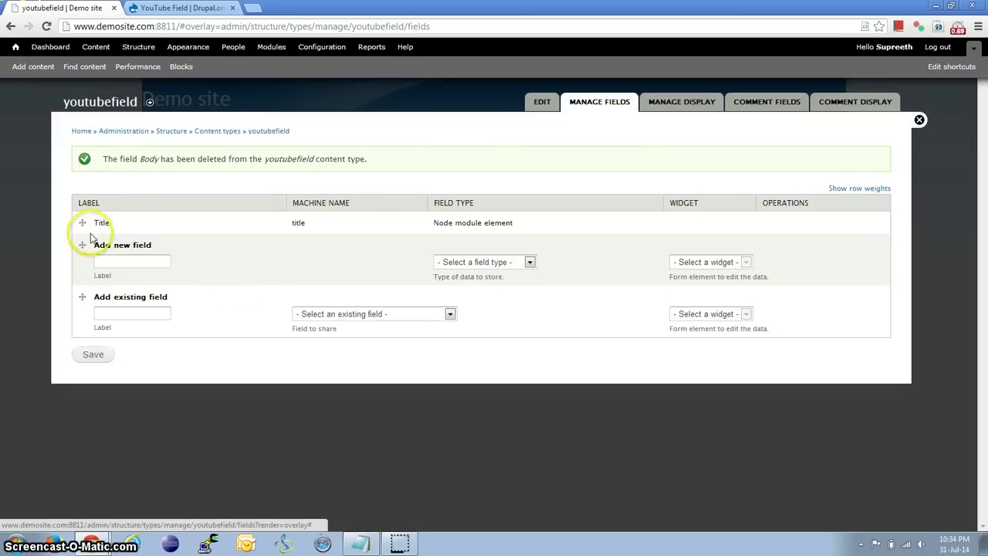
click(132, 262)
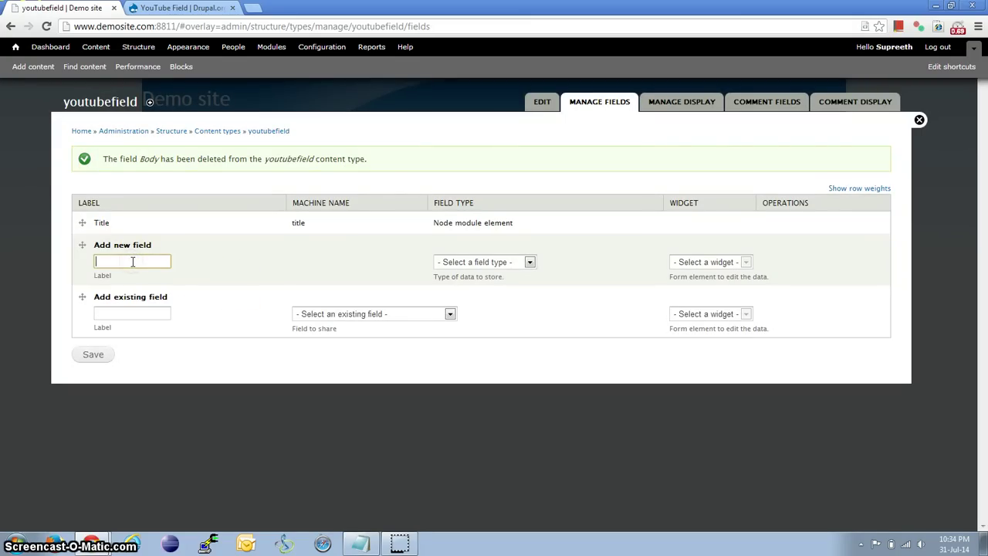
text(you)
key(Down)
key(Return)
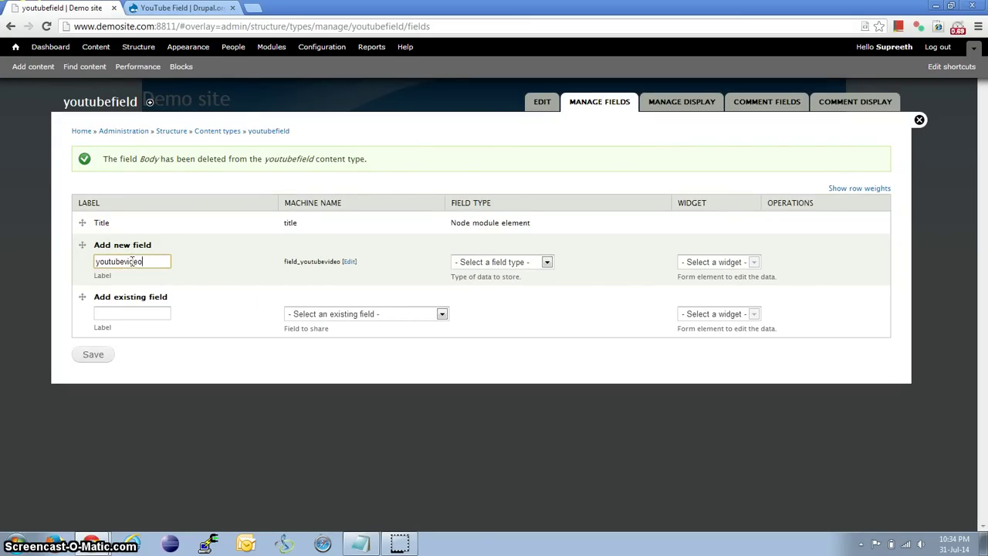
Make youtubevideo a YouTube video field and save its field and instance settings.
click(538, 267)
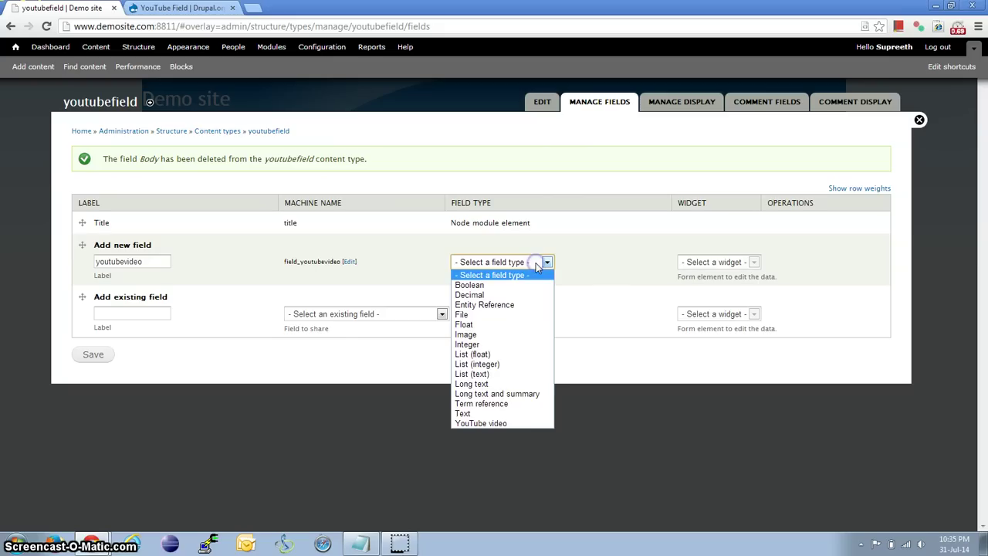
click(509, 425)
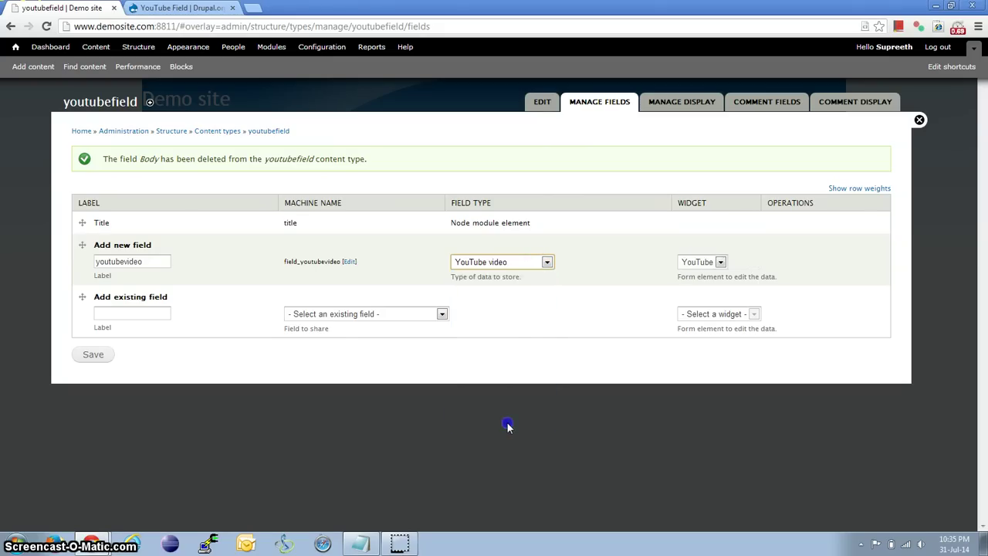
click(91, 354)
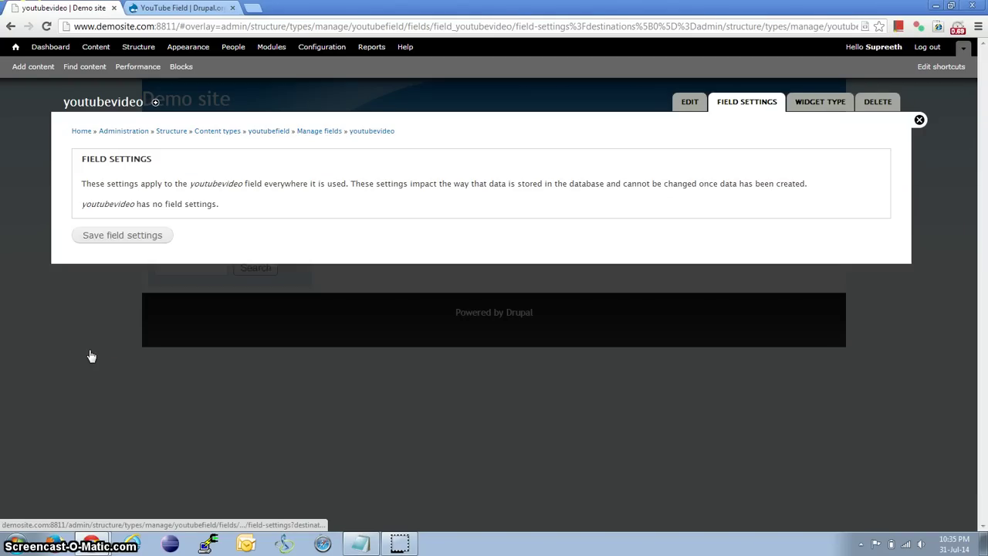
click(129, 241)
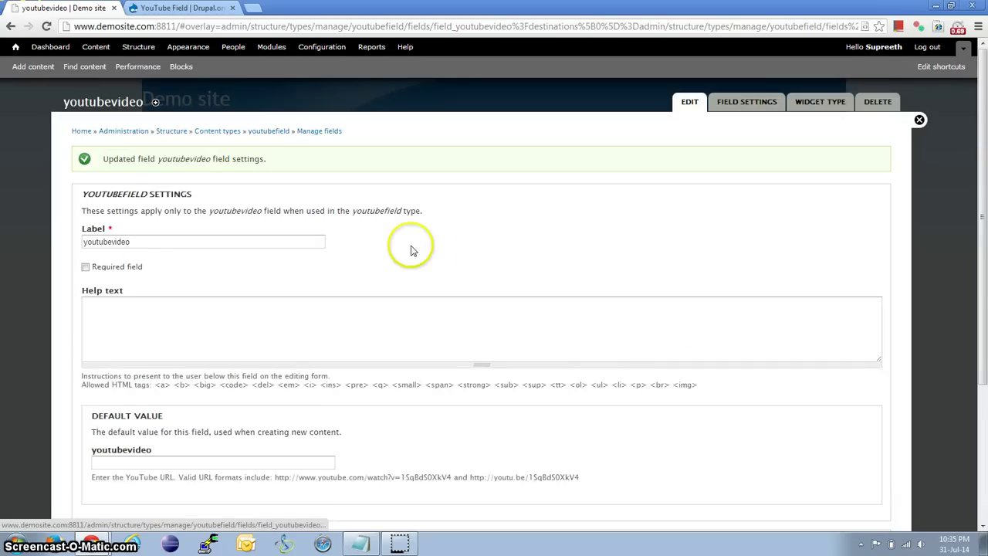
scroll(410, 247, down, 3)
click(131, 475)
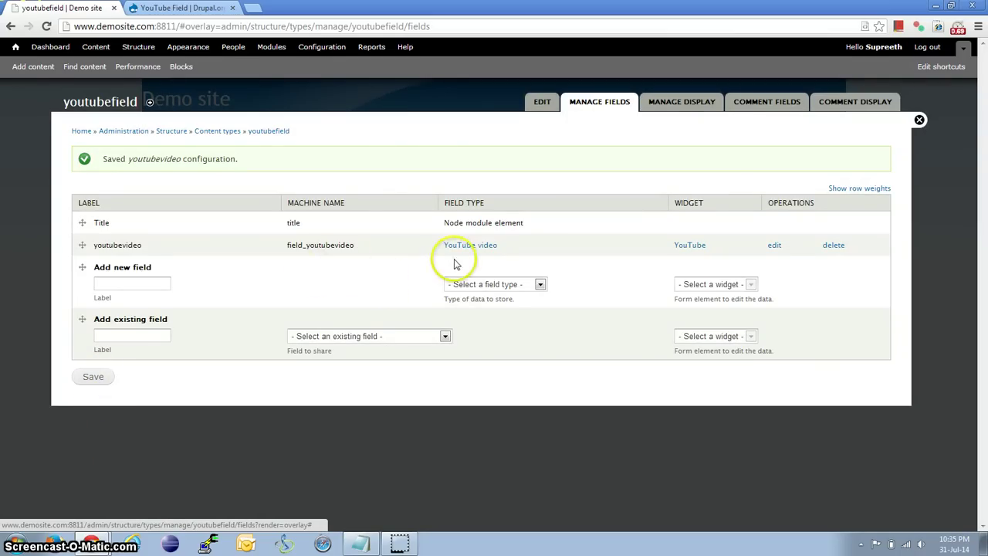
Open youtubefield's display settings and look over the youtubevideo format choices.
click(692, 109)
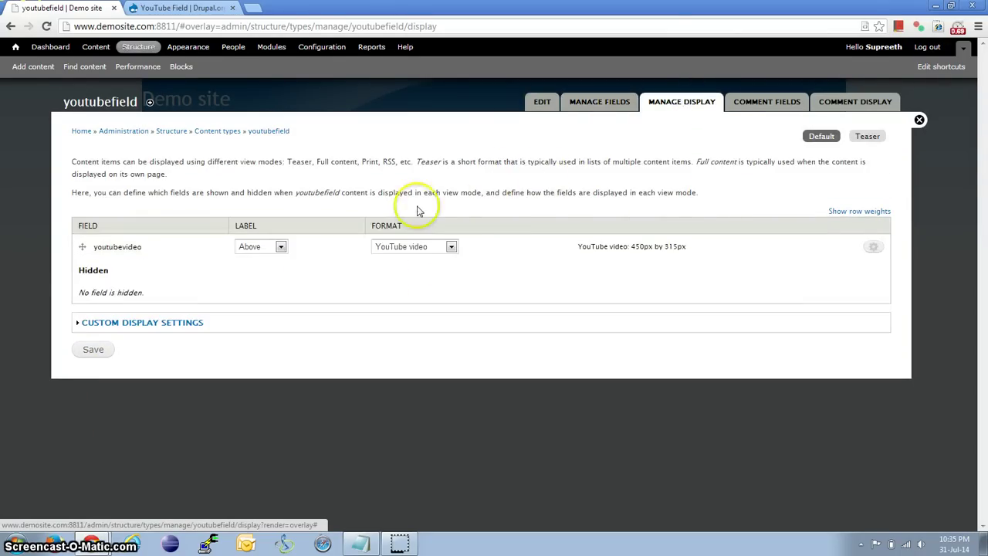
click(452, 246)
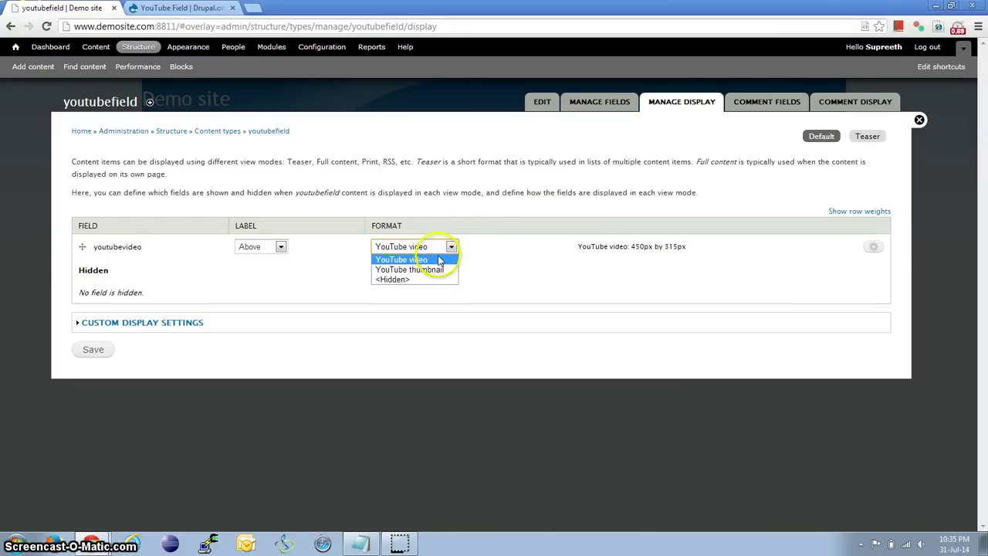
click(432, 261)
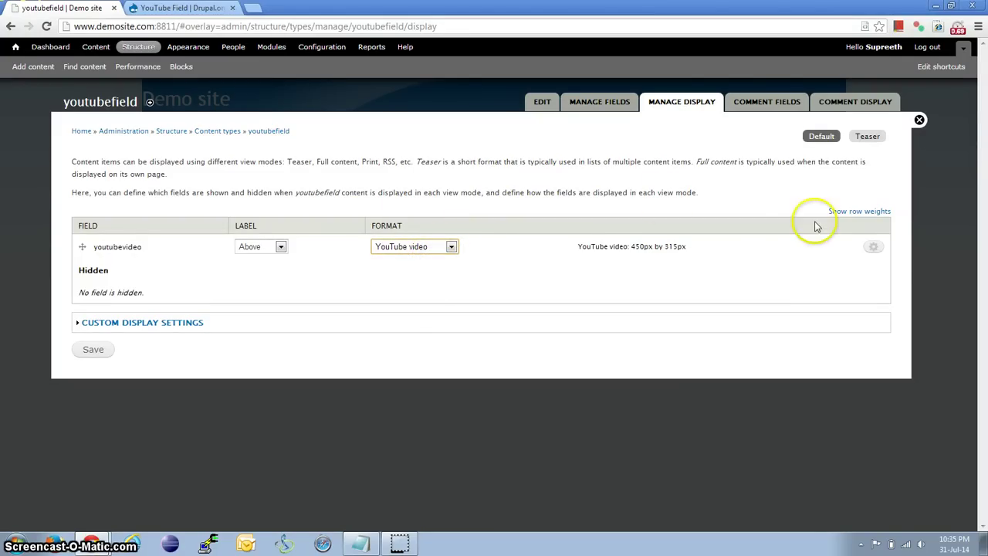
Set youtubevideo's video size to custom 640×360 and save the display settings.
click(875, 247)
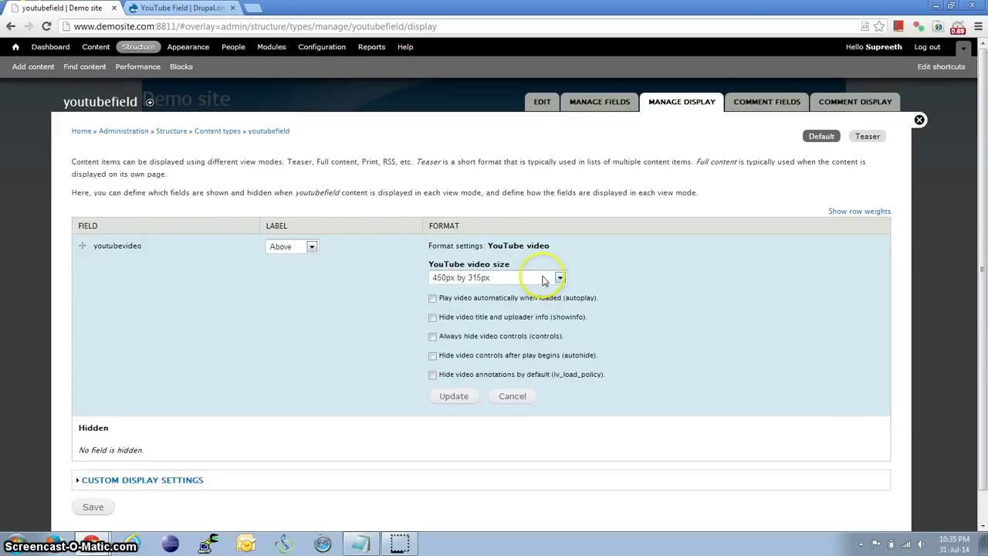
click(543, 279)
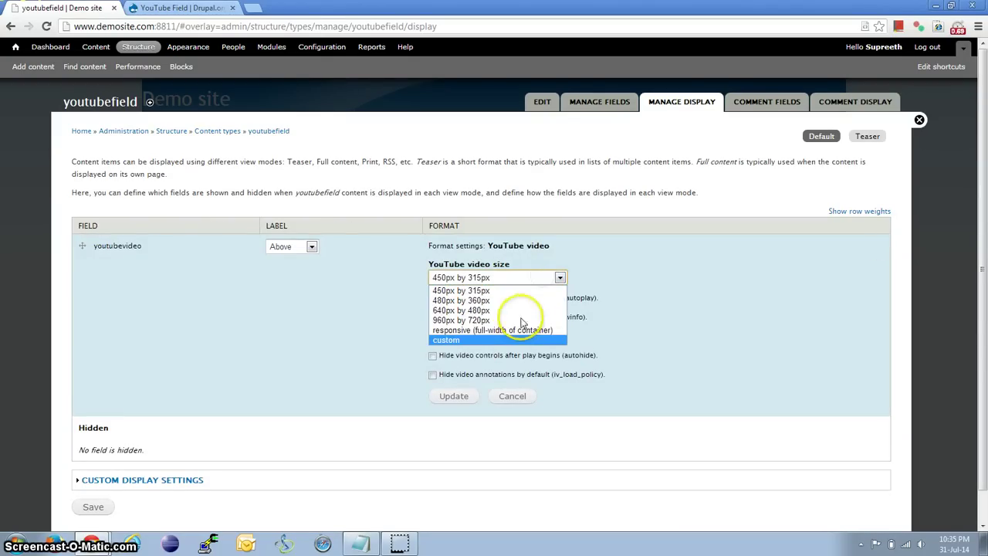
click(508, 340)
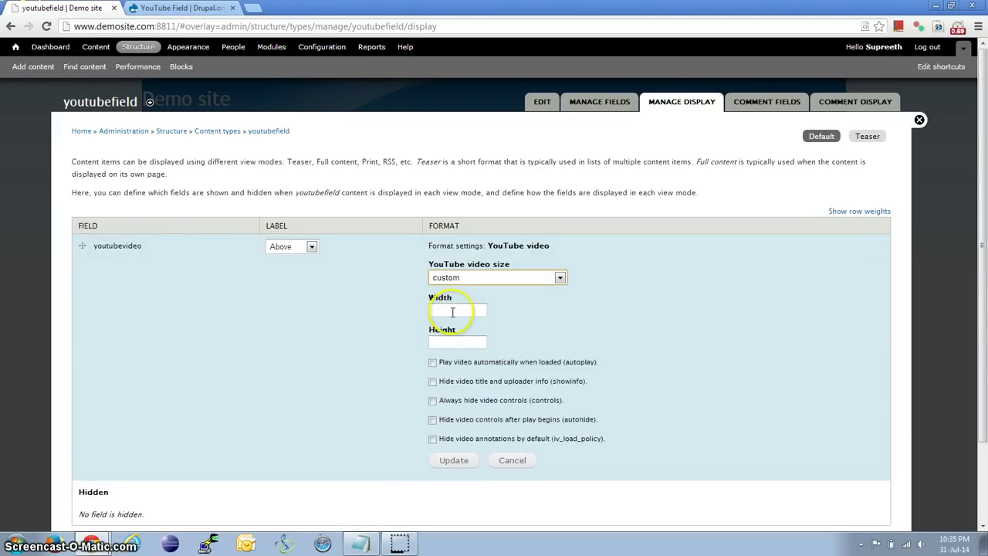
click(451, 310)
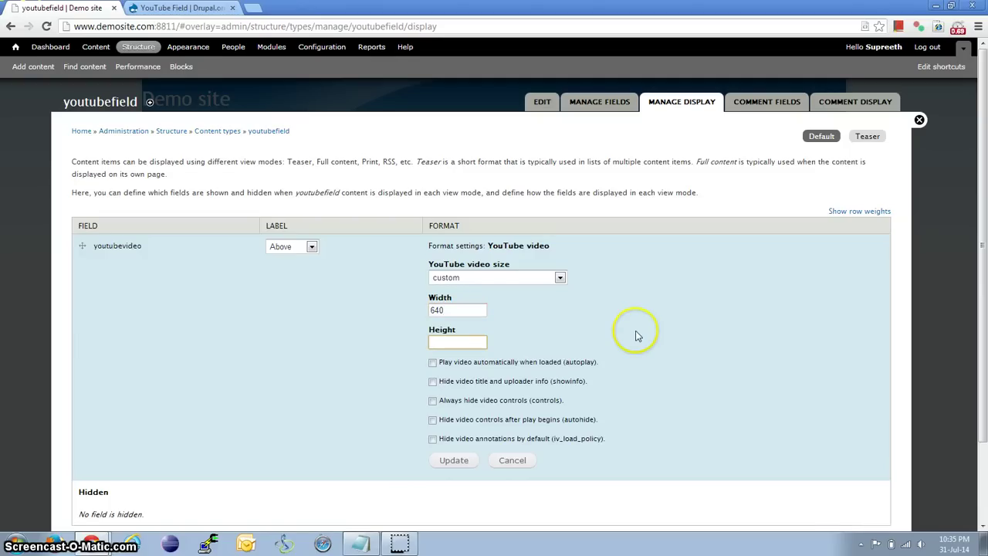
text(360)
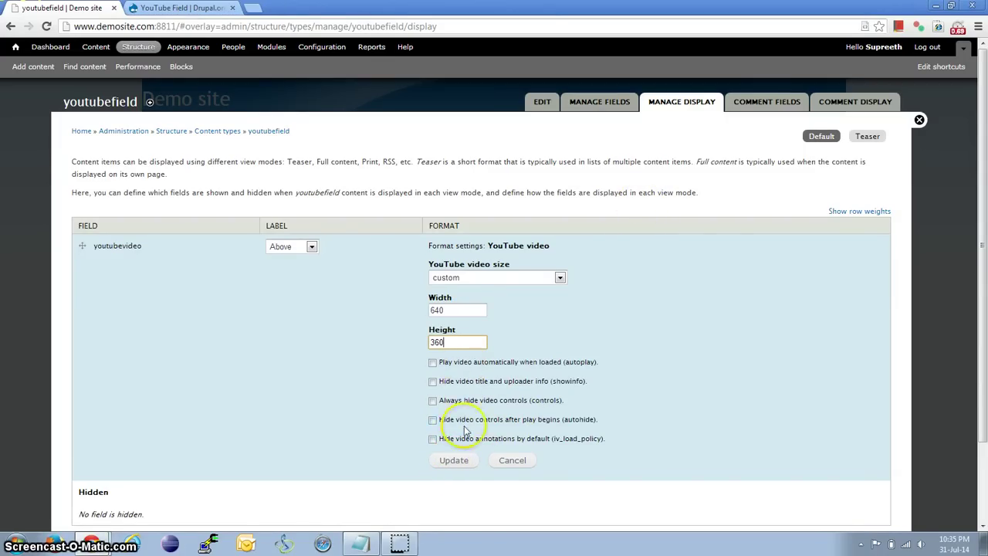
click(453, 464)
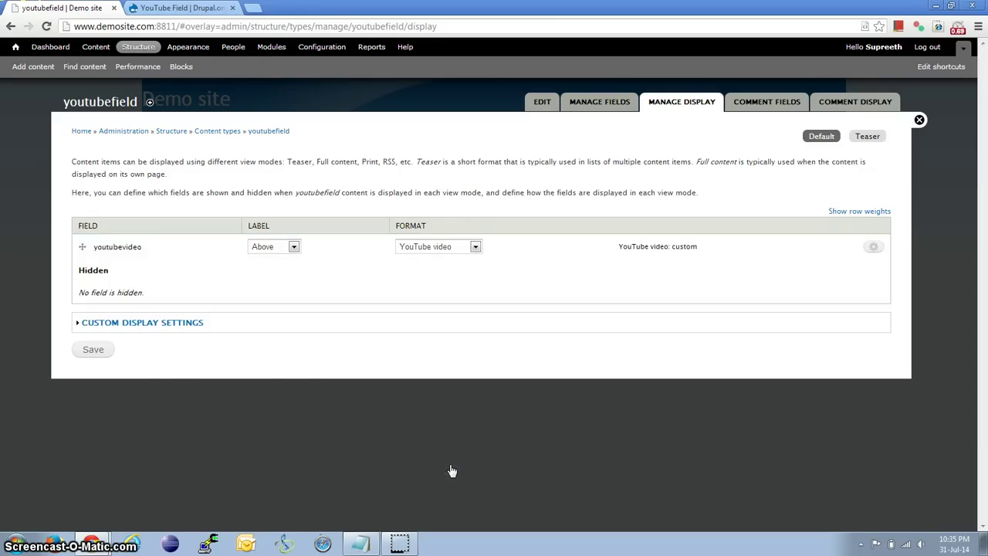
click(92, 350)
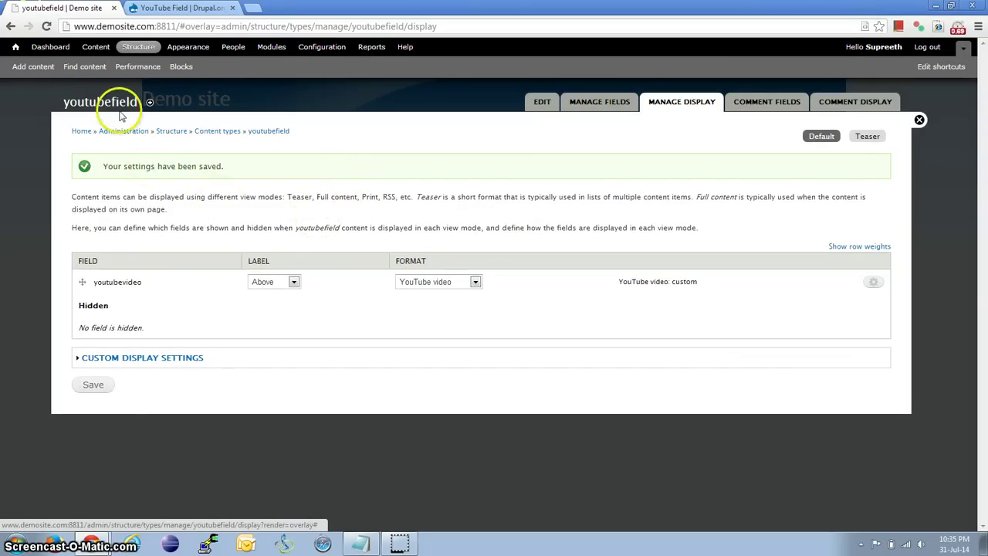
Start a new youtubefield node and title it 'Youtube video'.
click(40, 72)
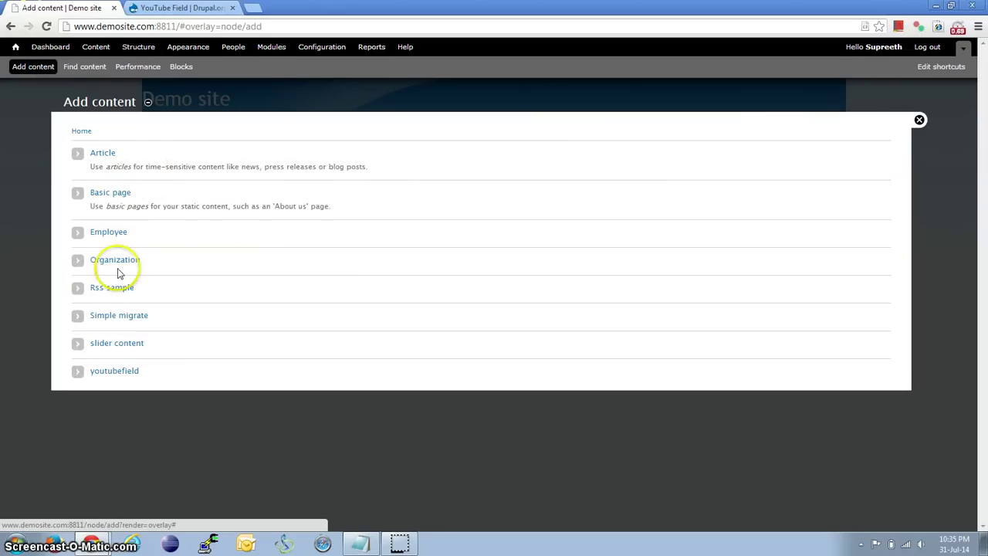
click(115, 376)
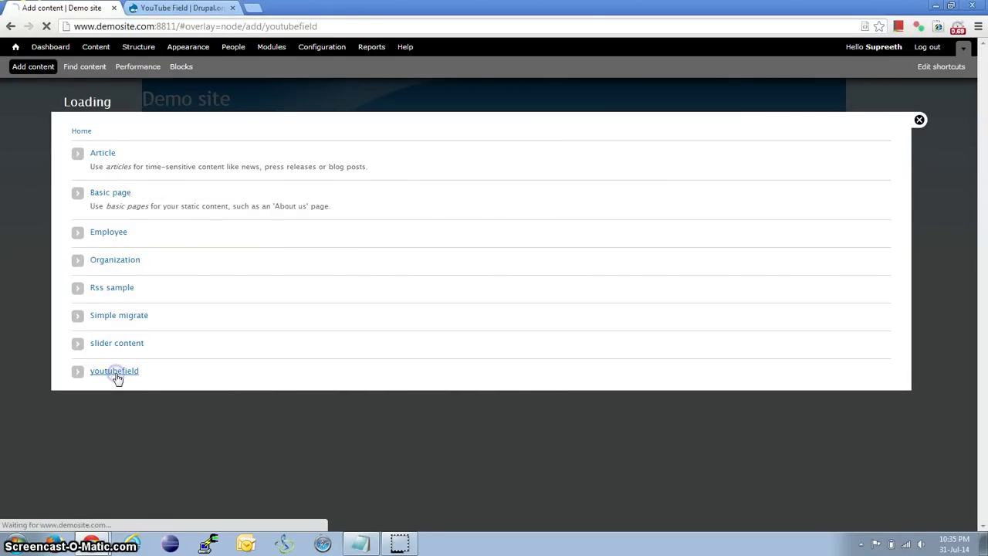
click(182, 161)
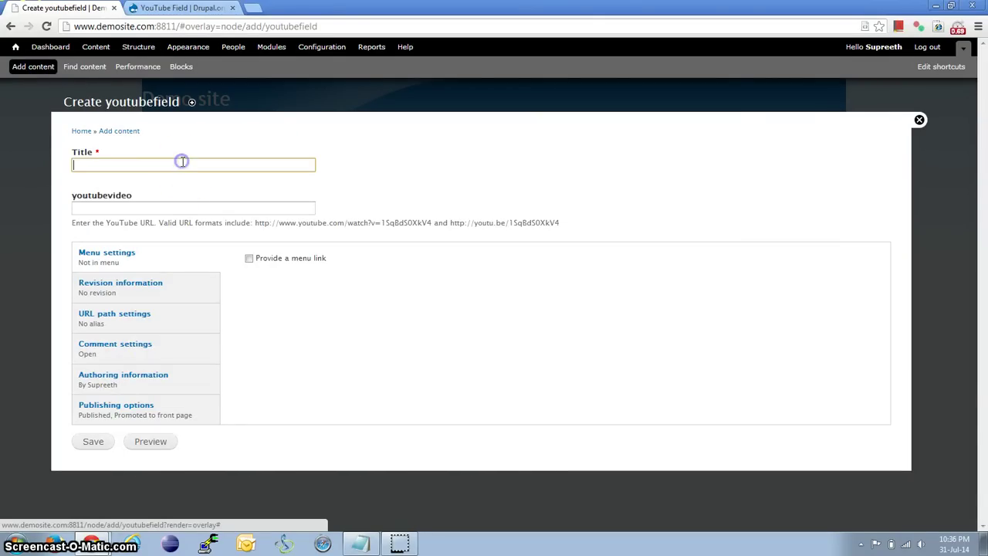
text(youtube)
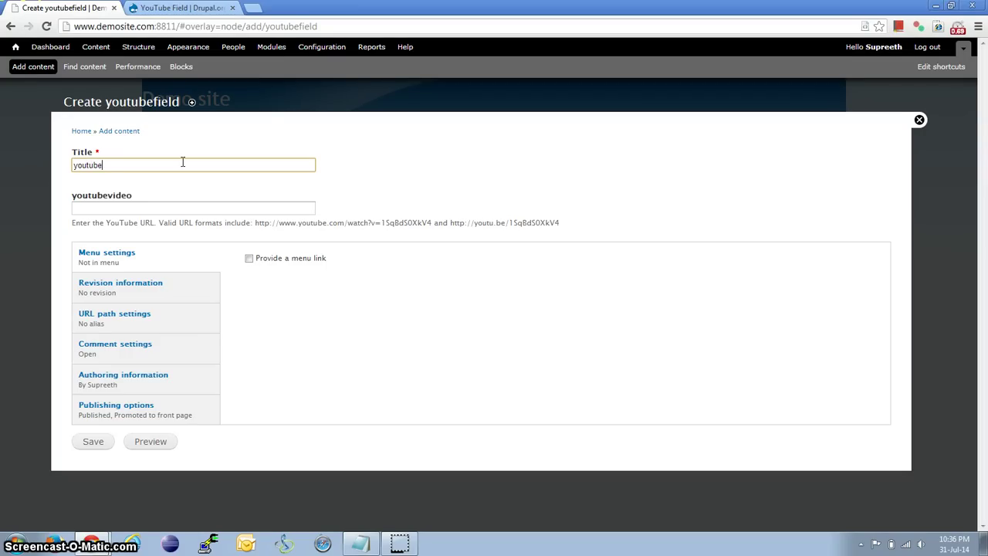
key(BackSpace)
key(BackSpace)
key(BackSpace)
key(Home)
key(Delete)
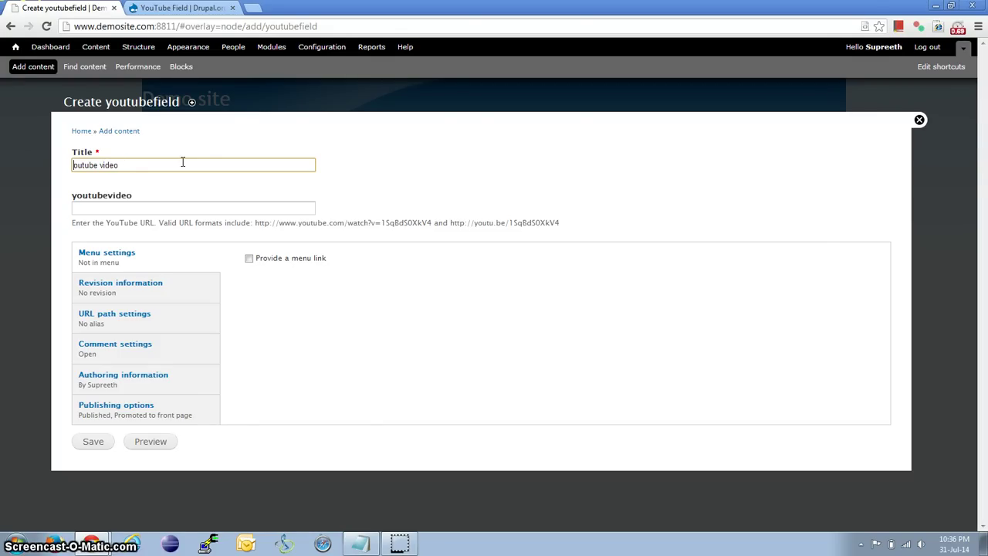
text(Y)
key(Tab)
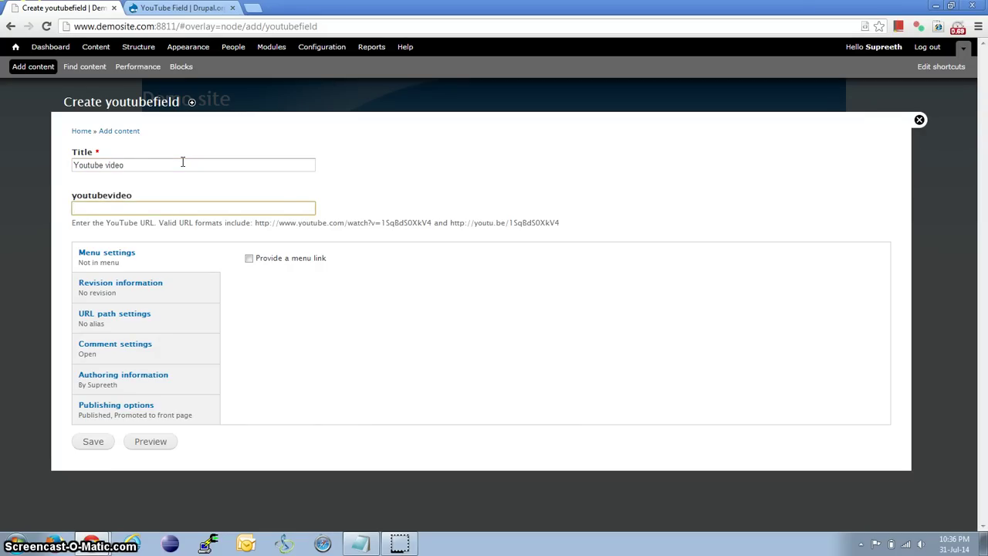
Copy the youtu.be video link from Notepad and paste it into the youtubevideo field.
click(122, 209)
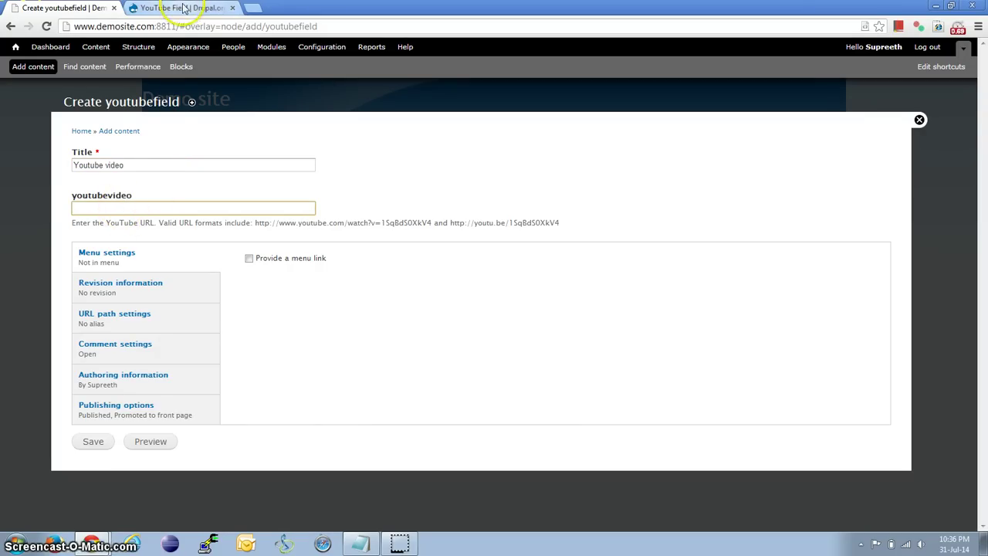
key(alt+Tab)
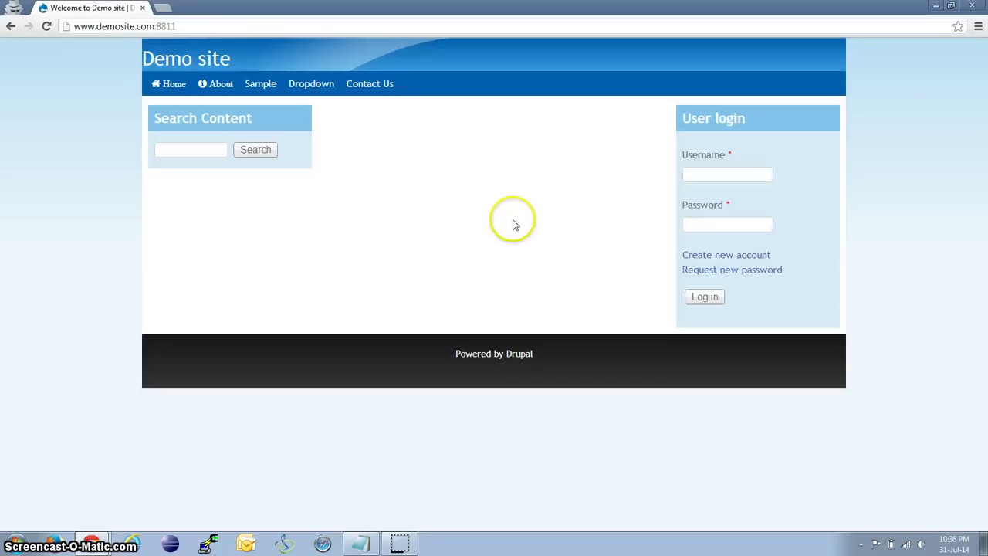
key(alt+Tab)
key(Tab)
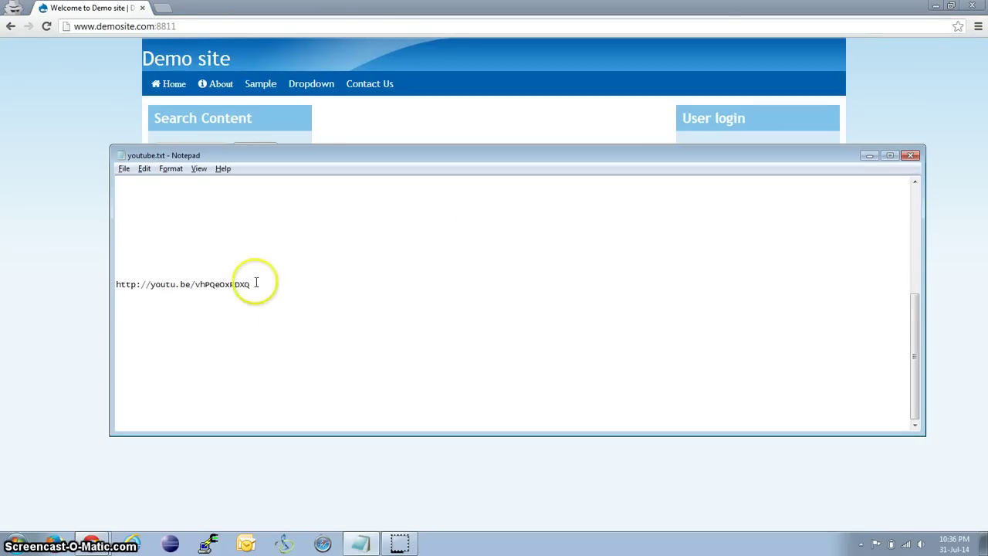
drag(254, 284, 115, 285)
key(ctrl+c)
key(alt+Tab)
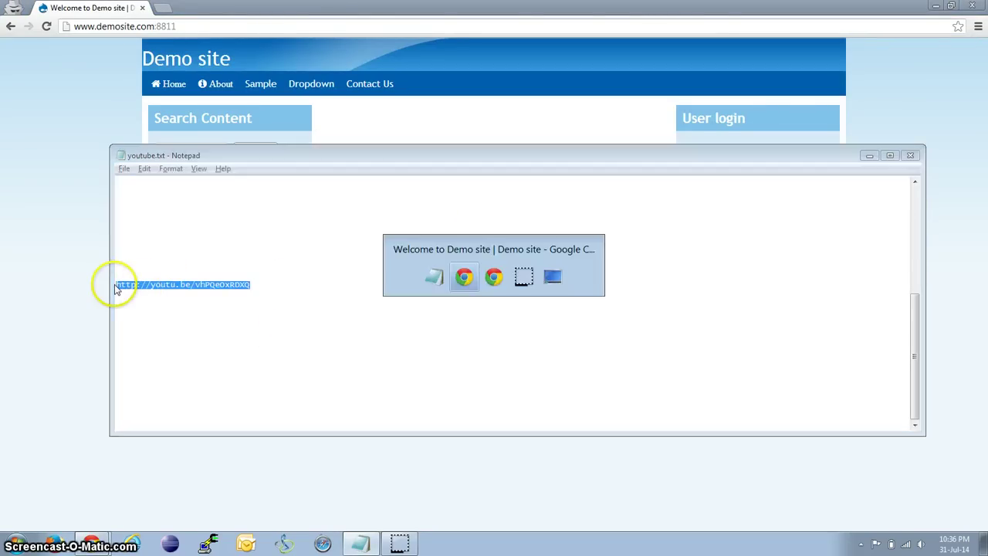
key(alt+Tab)
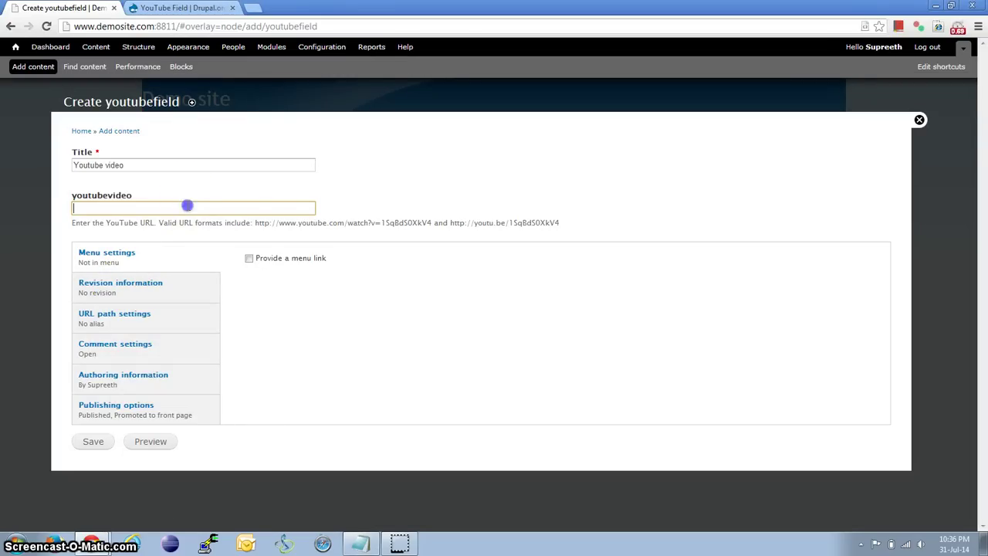
key(ctrl+v)
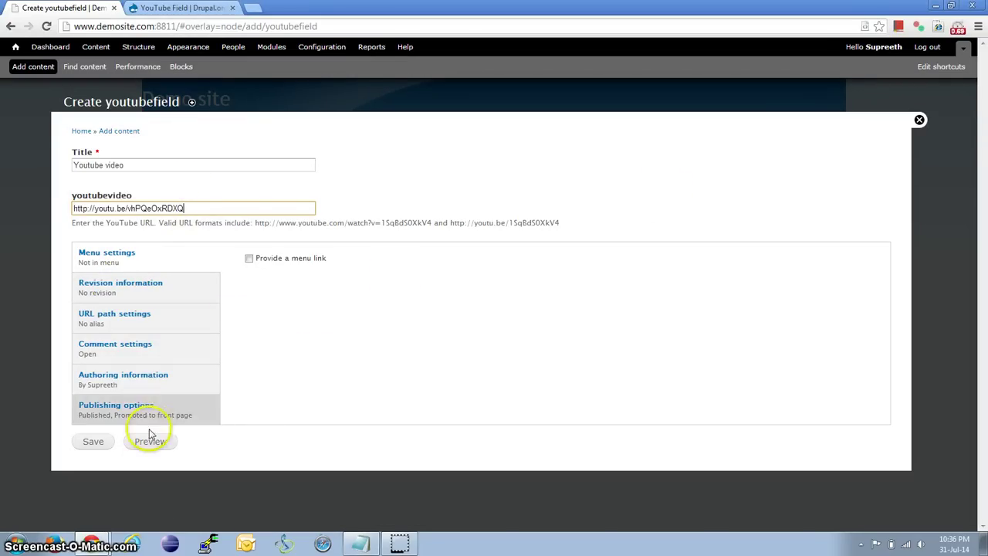
Save the Youtube video node, select its node/21 address, and switch to the private window.
click(93, 446)
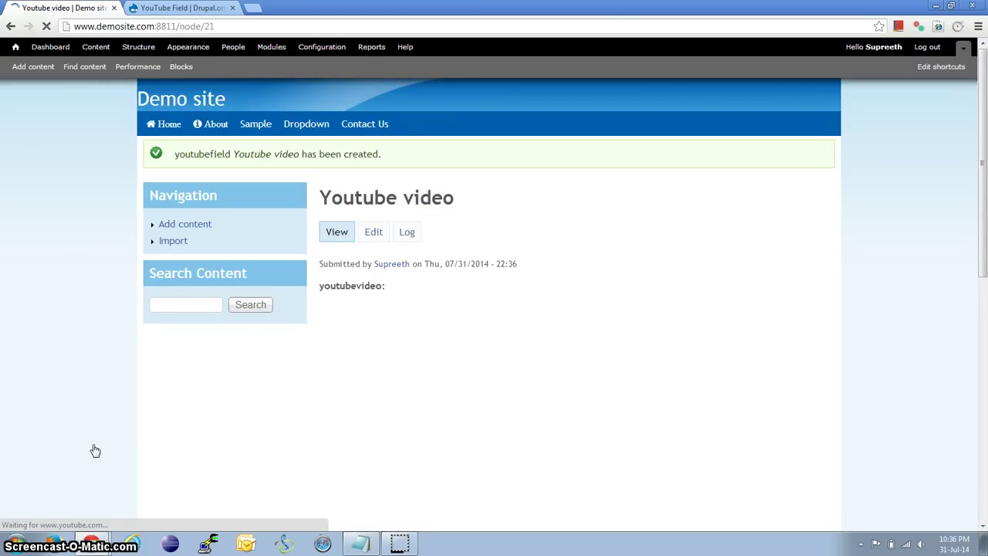
scroll(132, 467, down, 4)
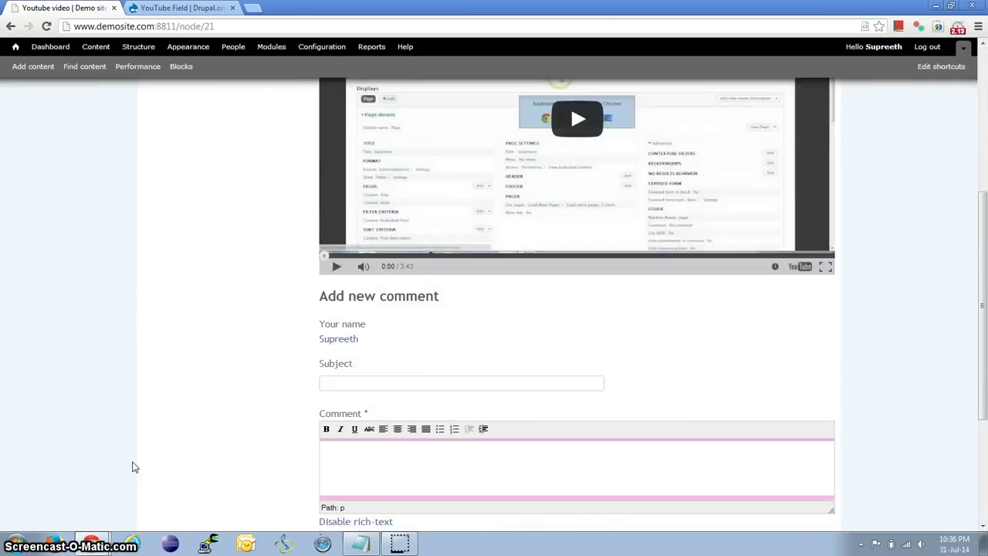
scroll(132, 467, up, 3)
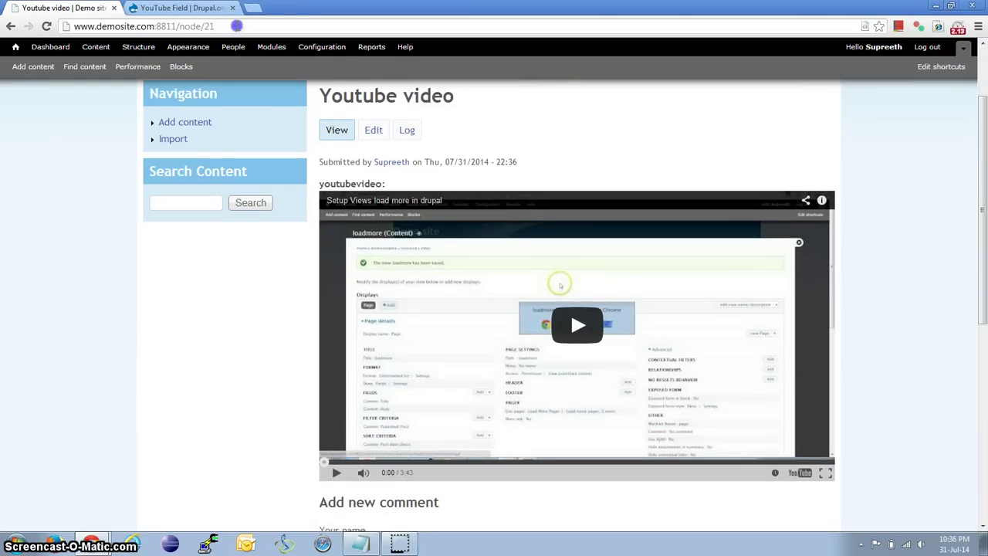
click(236, 25)
key(ctrl+c)
key(alt+Tab)
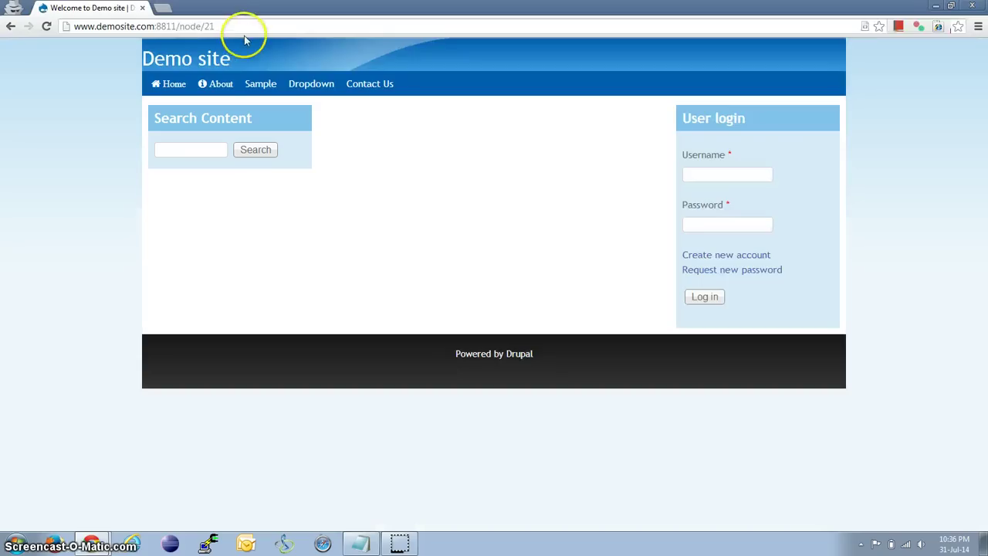
Open node/21 as a logged-out visitor and play, then pause, the embedded video.
click(234, 26)
key(ctrl+v)
key(Return)
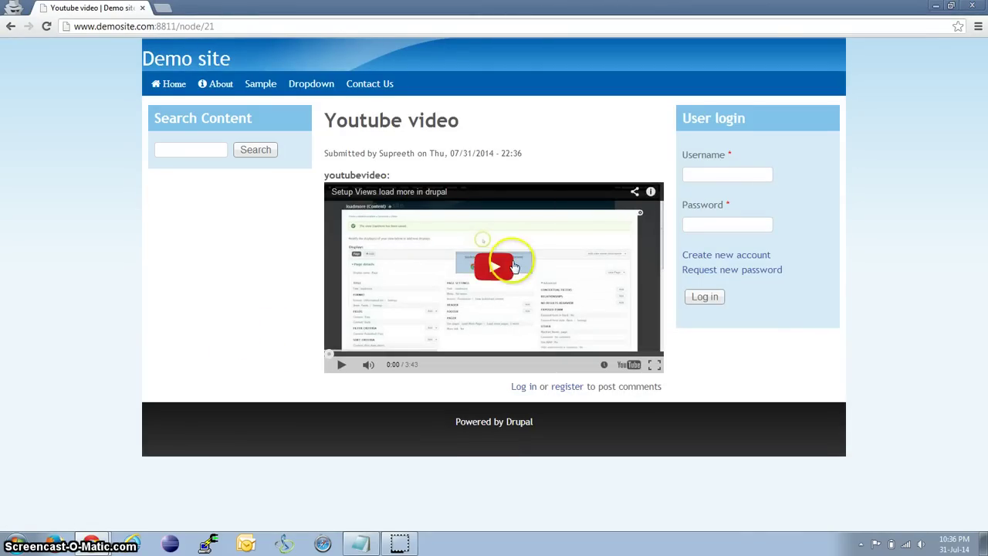
click(495, 268)
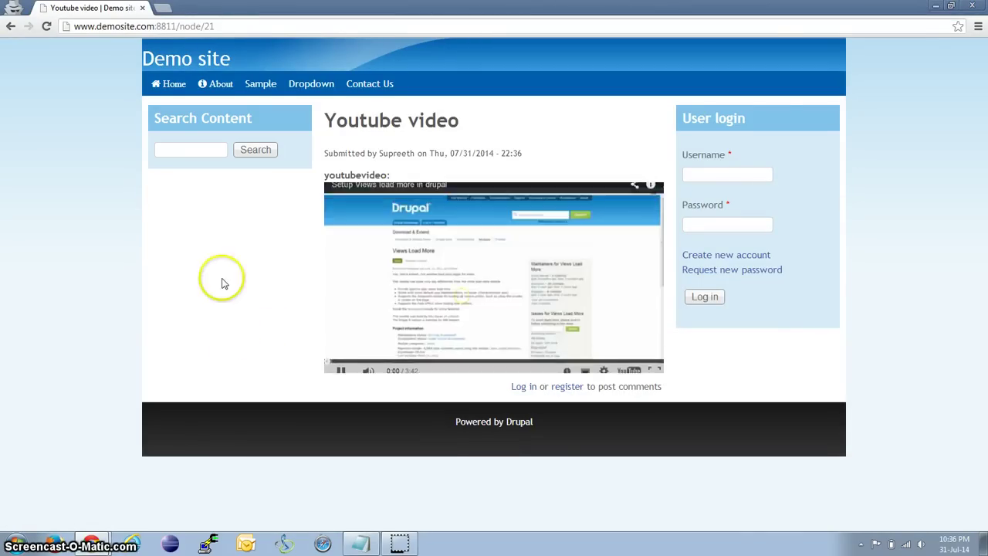
click(338, 368)
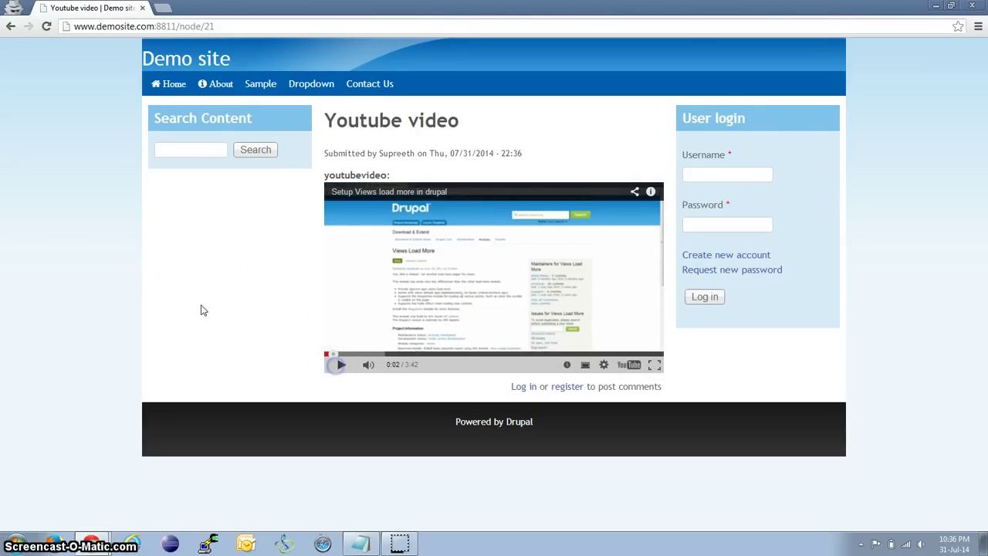
Check the video in a narrowed window, then maximize it and return to the admin window.
click(953, 8)
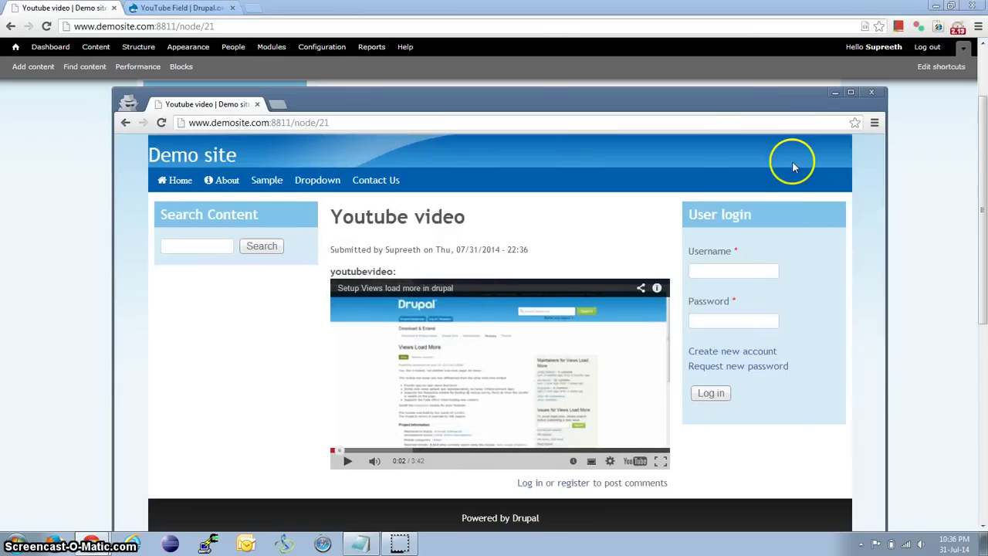
drag(886, 332, 339, 289)
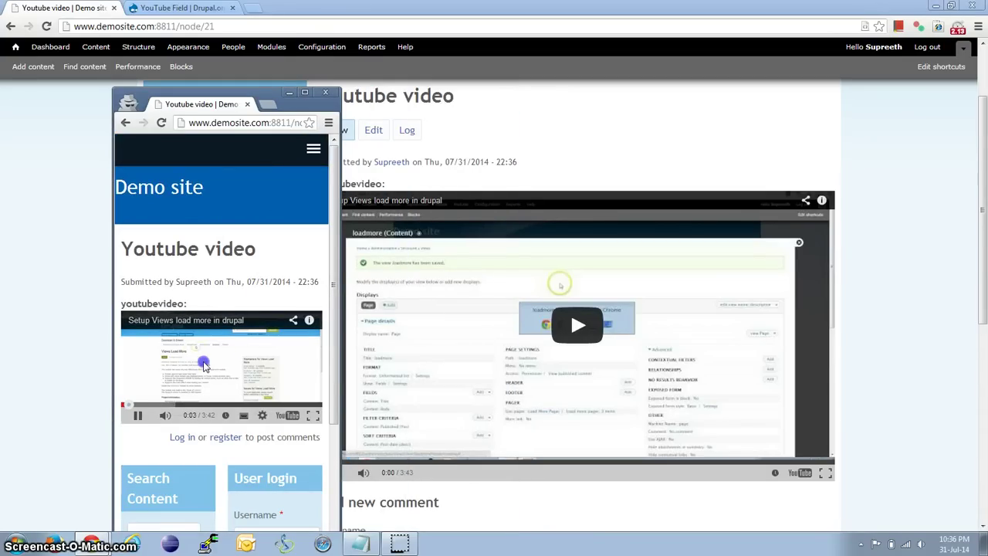
click(204, 367)
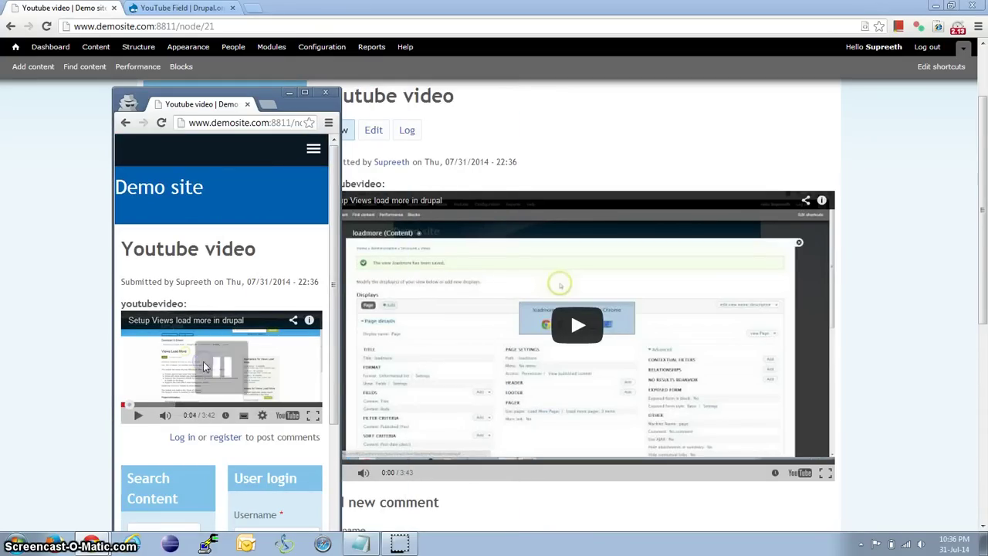
click(303, 94)
key(alt+Tab)
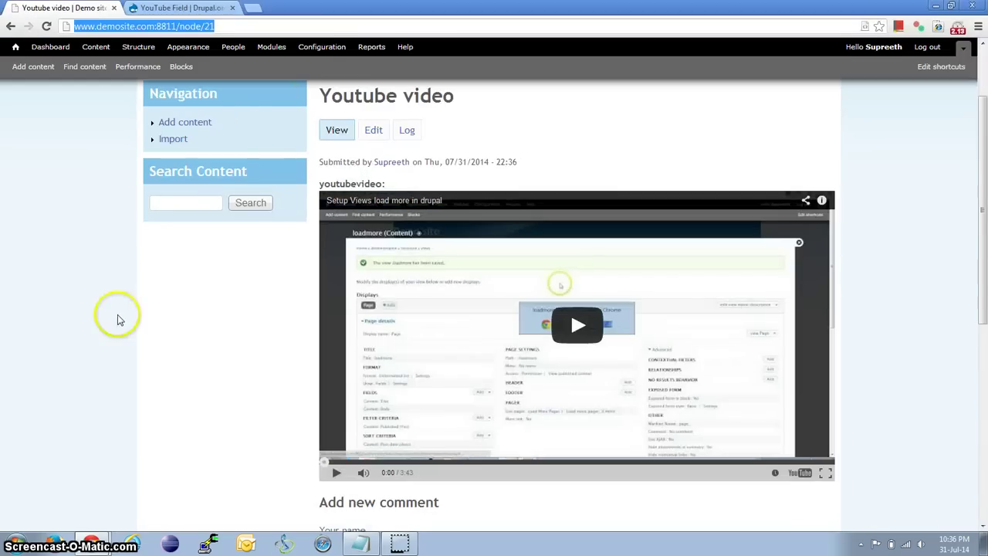
Go to the youtubefield content type's Manage display page.
scroll(249, 345, up, 2)
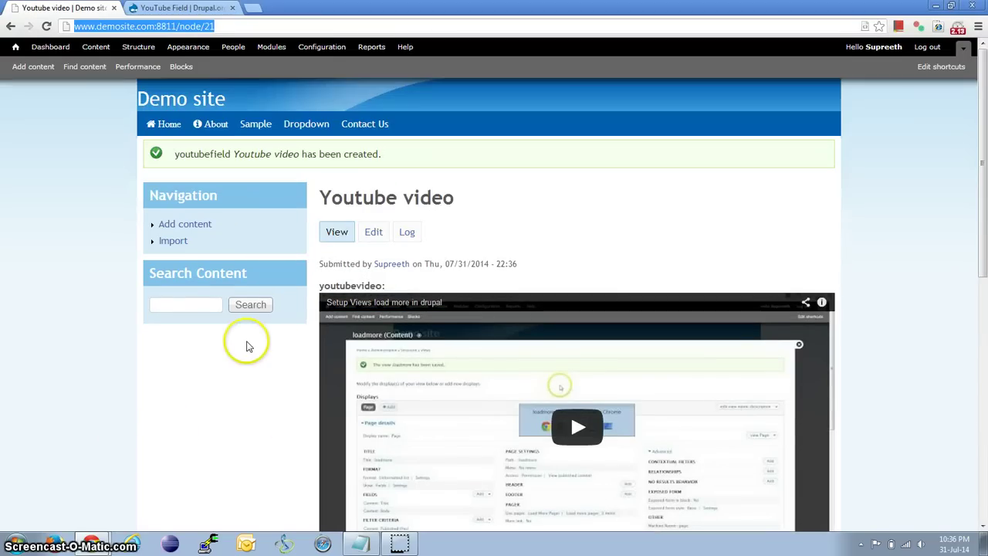
click(138, 48)
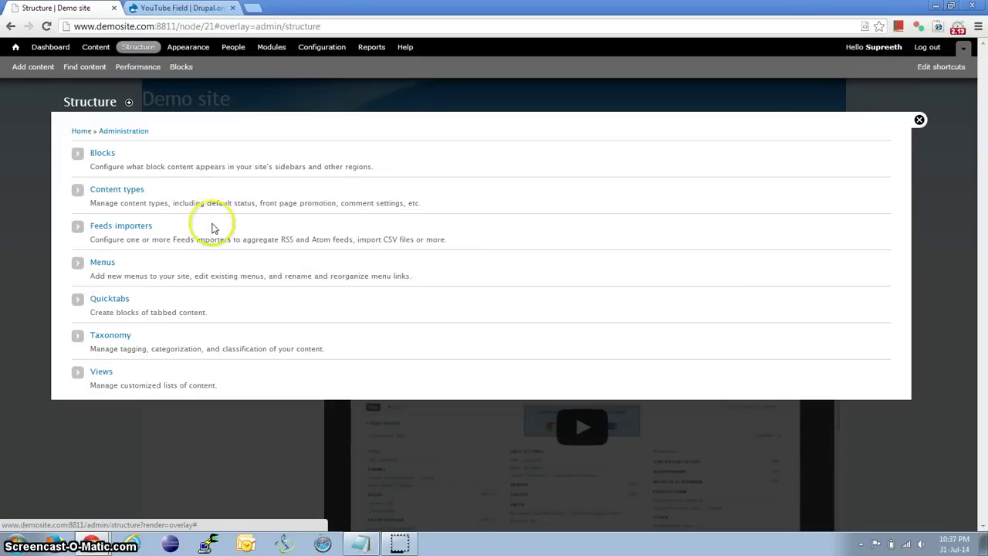
drag(214, 228, 327, 329)
click(281, 208)
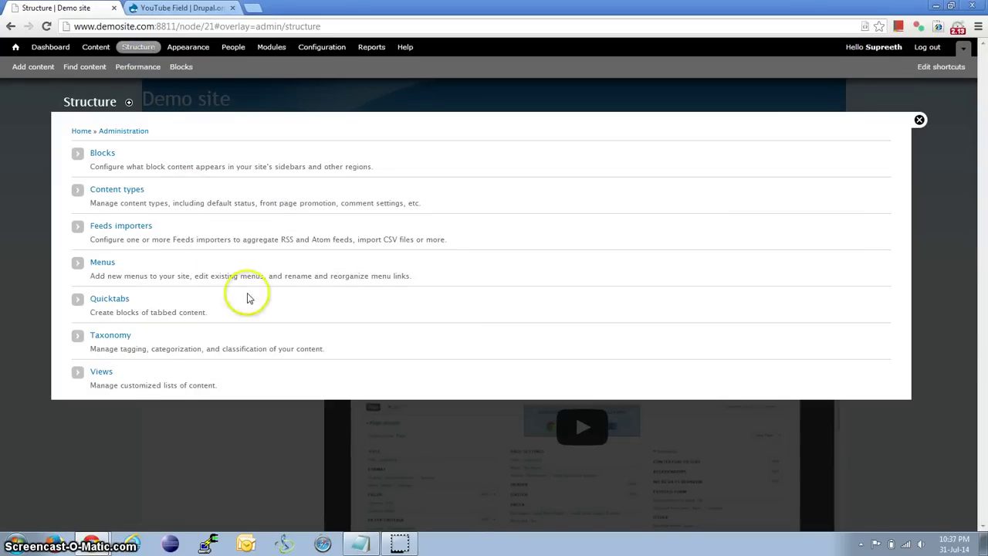
click(98, 190)
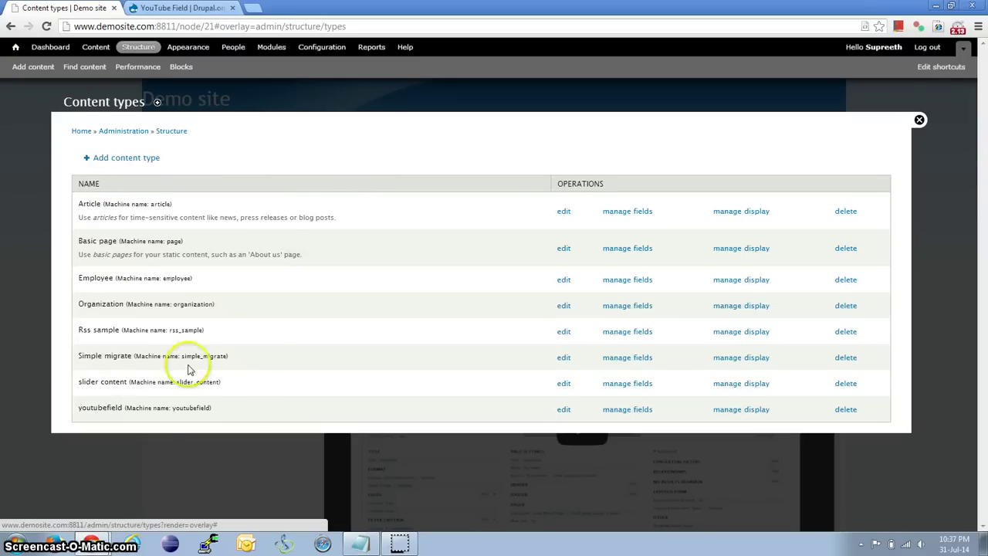
click(745, 410)
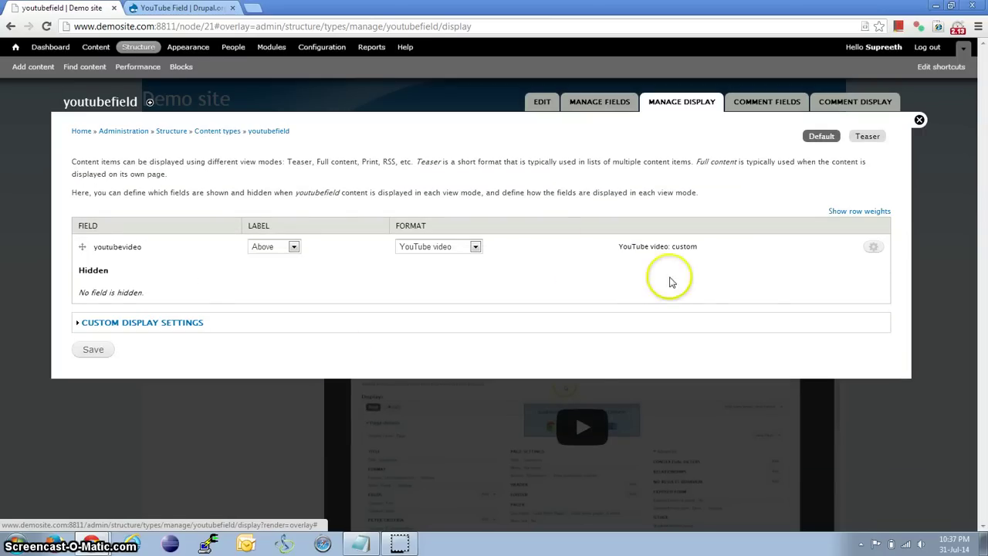
Set youtubevideo's format to YouTube thumbnail at 100x100, save, and switch to the visitor window.
click(473, 247)
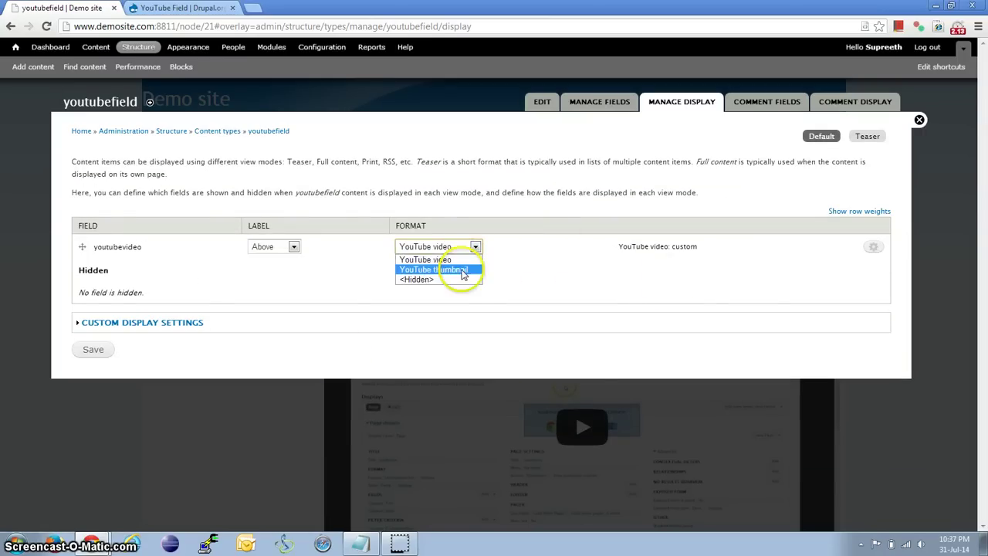
click(455, 270)
click(530, 262)
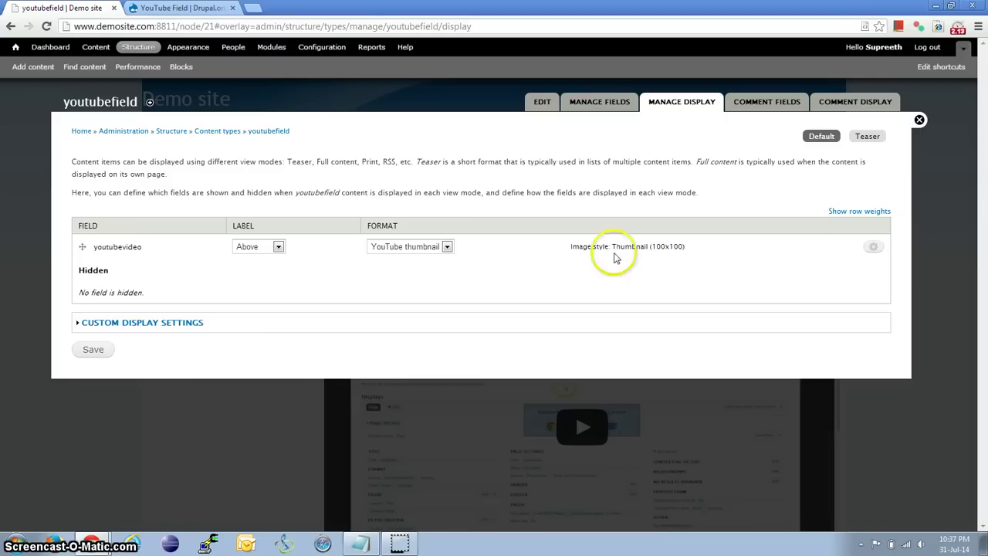
click(875, 248)
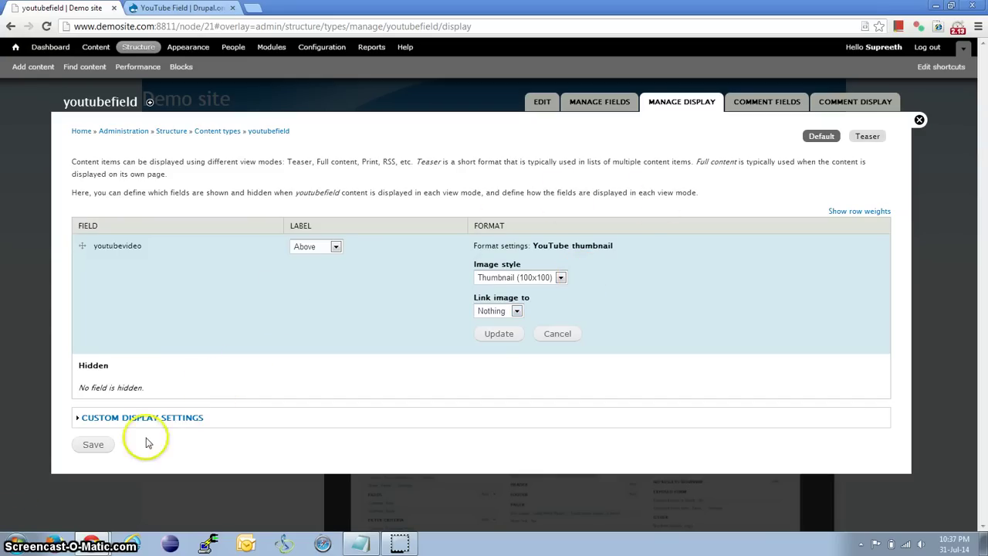
click(93, 446)
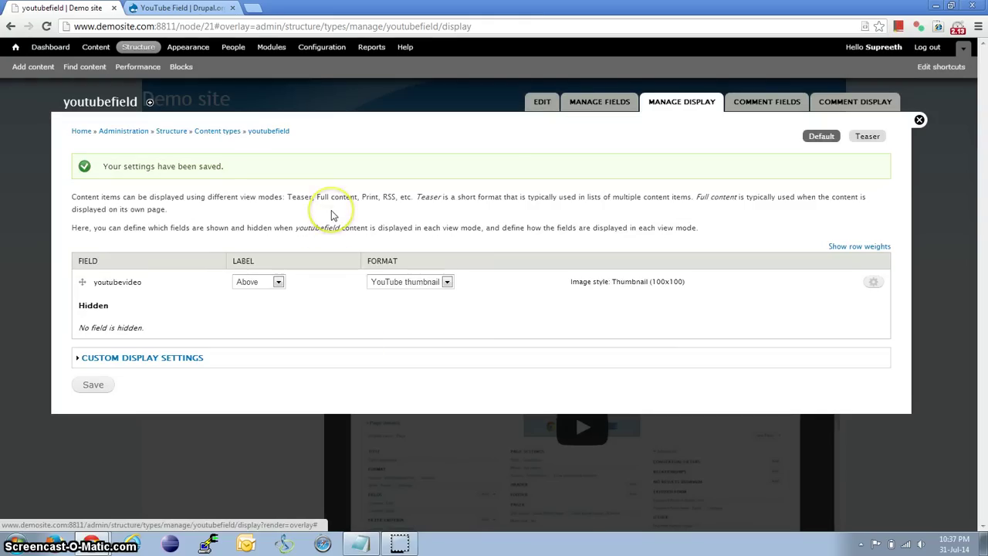
key(alt+Tab)
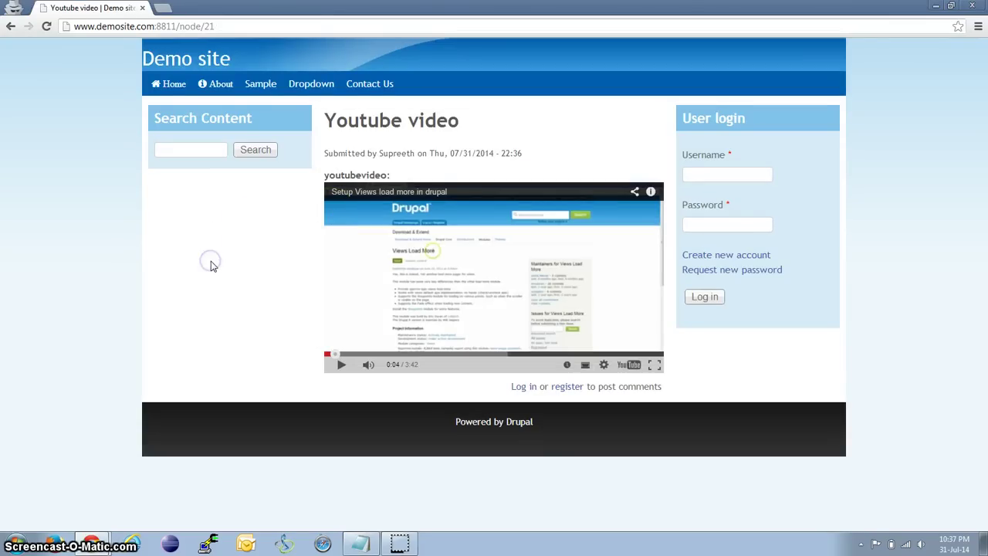
Reload node/21 to see the small thumbnail, then return to the admin display settings.
key(F5)
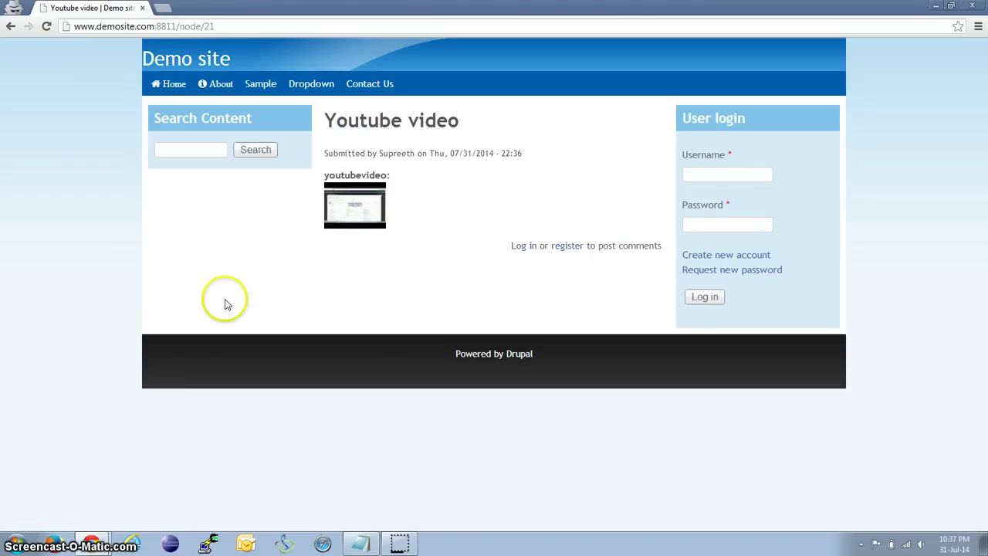
key(alt+Tab)
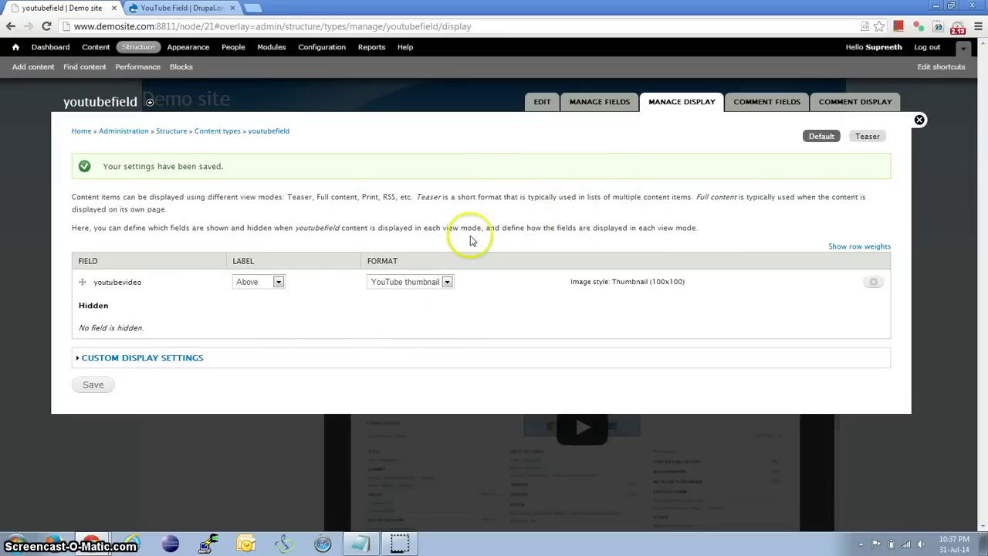
scroll(475, 247, down, 1)
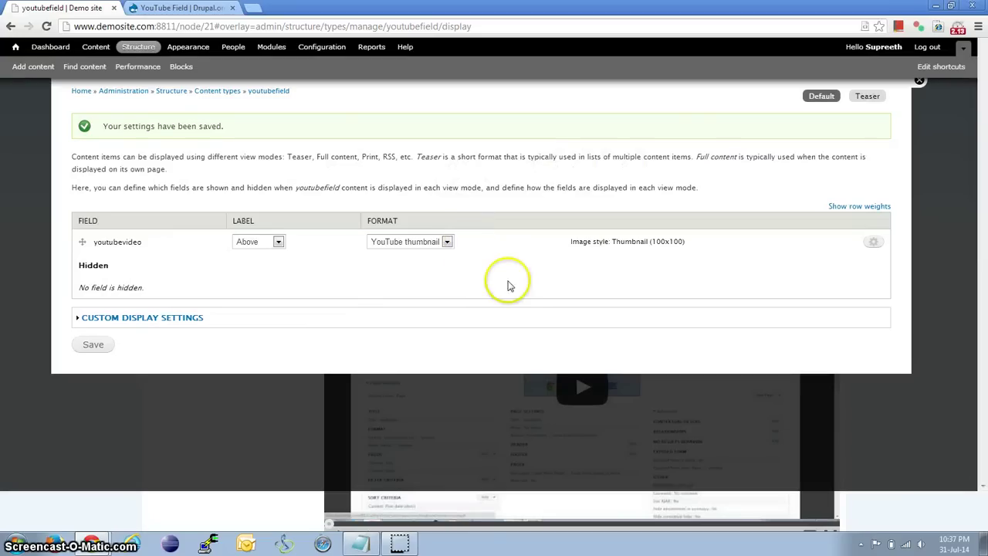
scroll(523, 289, up, 1)
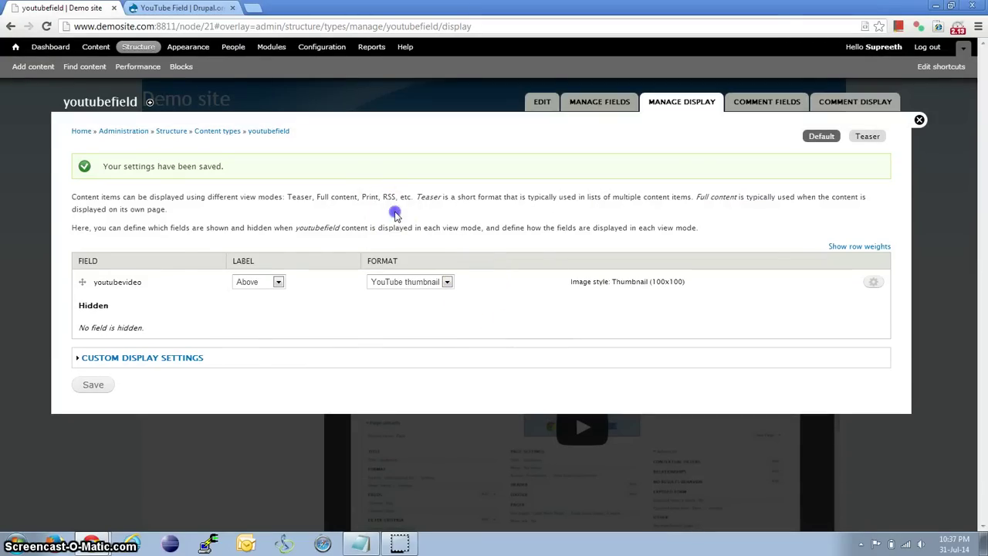